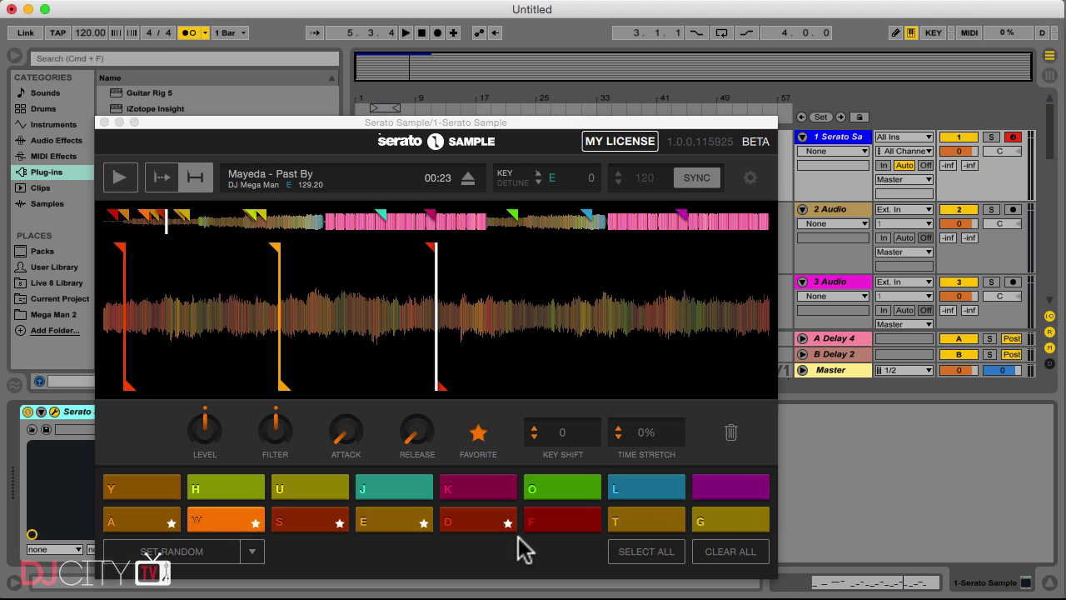
Shift the waveform view to other cues and play pad K's slice twice
left_click_drag(572, 335, 445, 340)
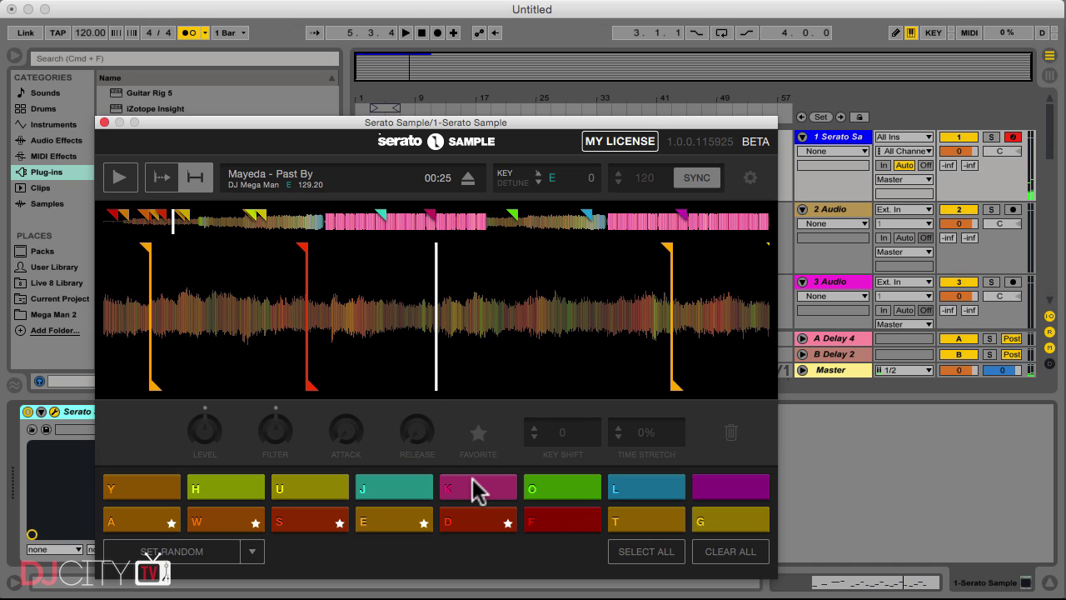
mouse_move(436, 317)
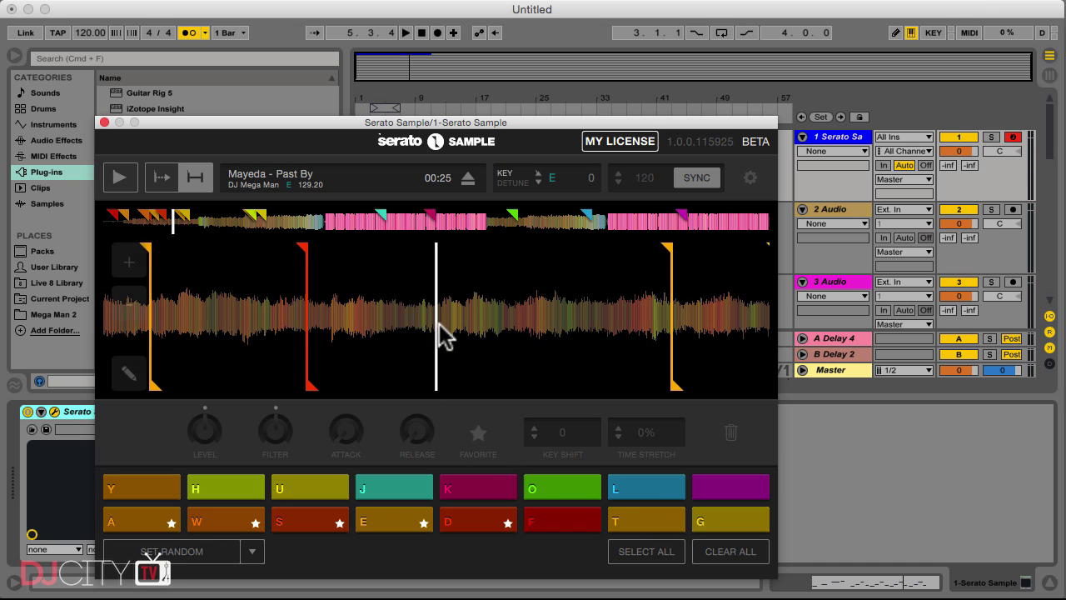
left_click(465, 493)
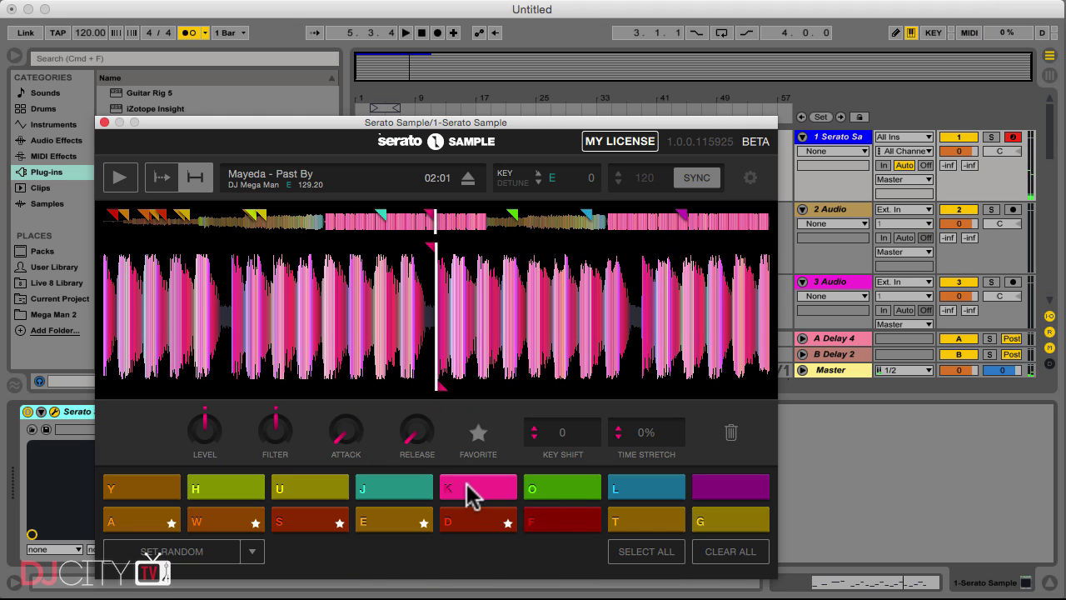
left_click(469, 493)
Clear pad K's slice and assign it a new cue near 02:40
left_click(468, 491)
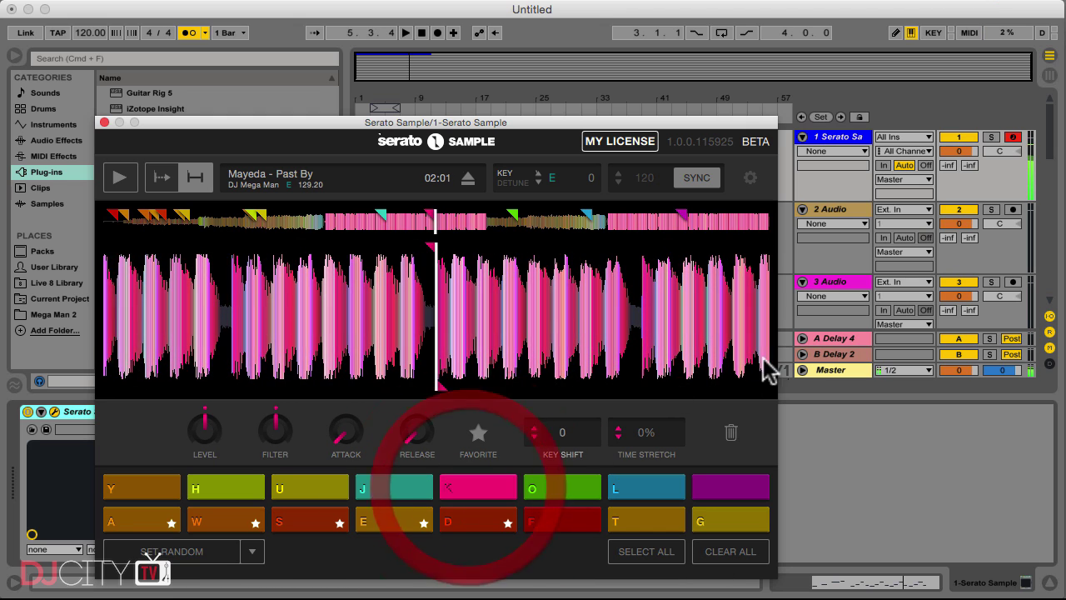
left_click(730, 433)
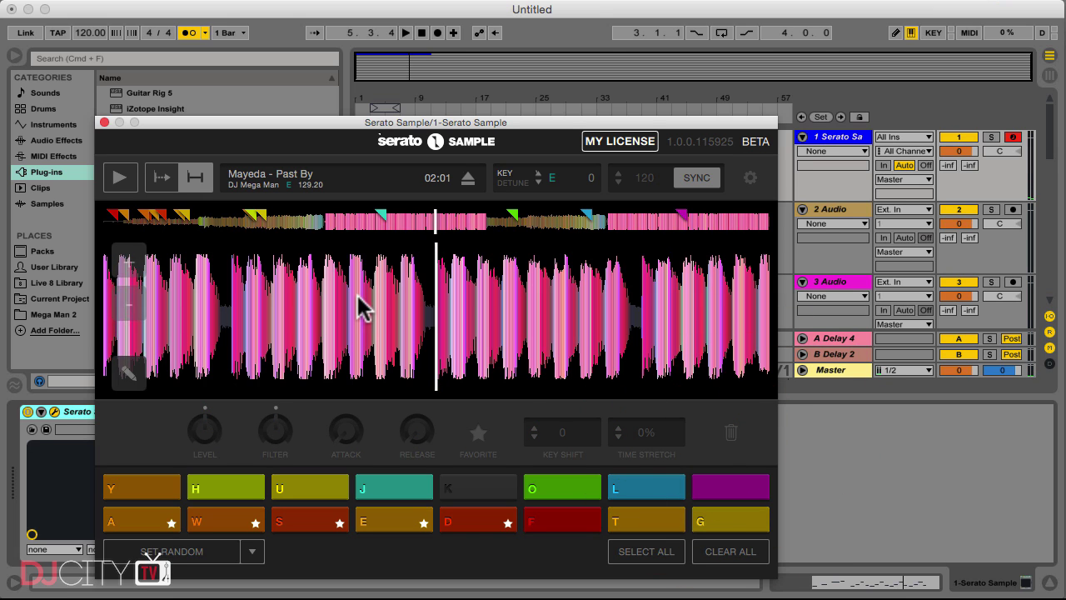
left_click(502, 224)
left_click(542, 223)
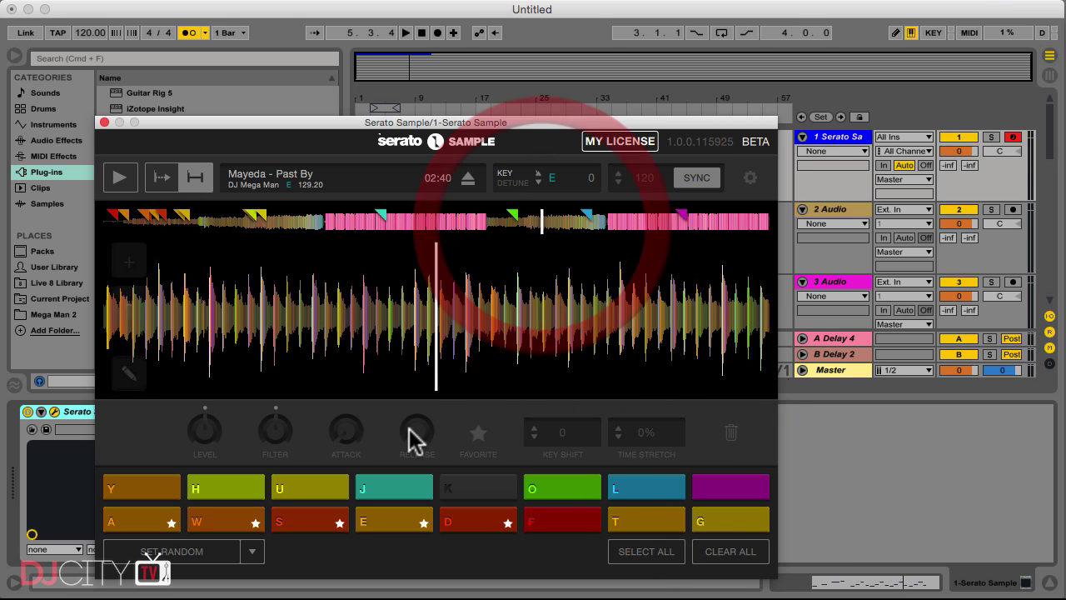
left_click_drag(492, 333, 466, 335)
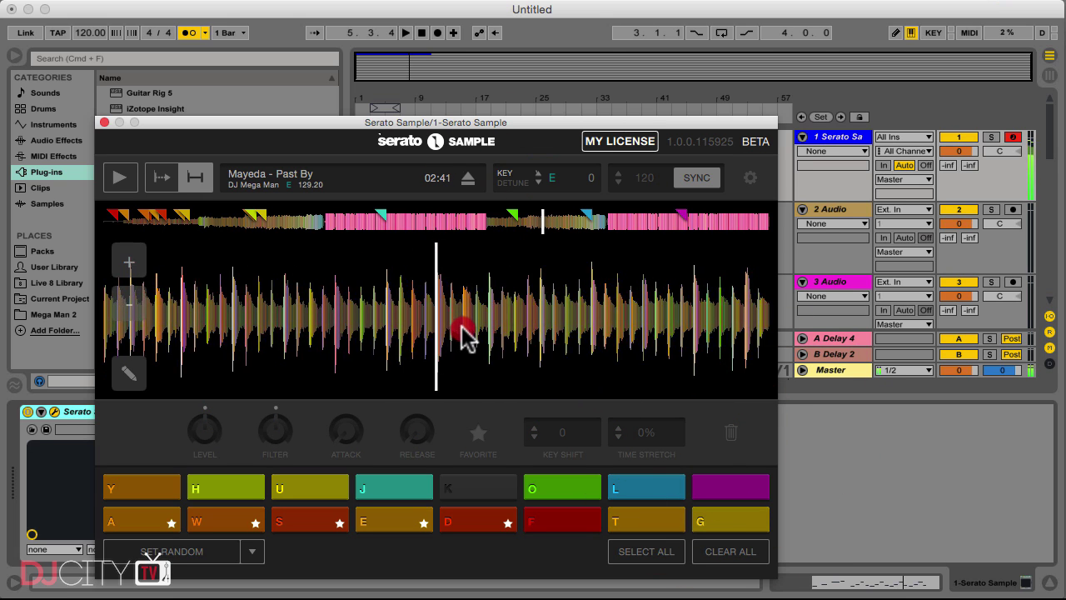
left_click(475, 491)
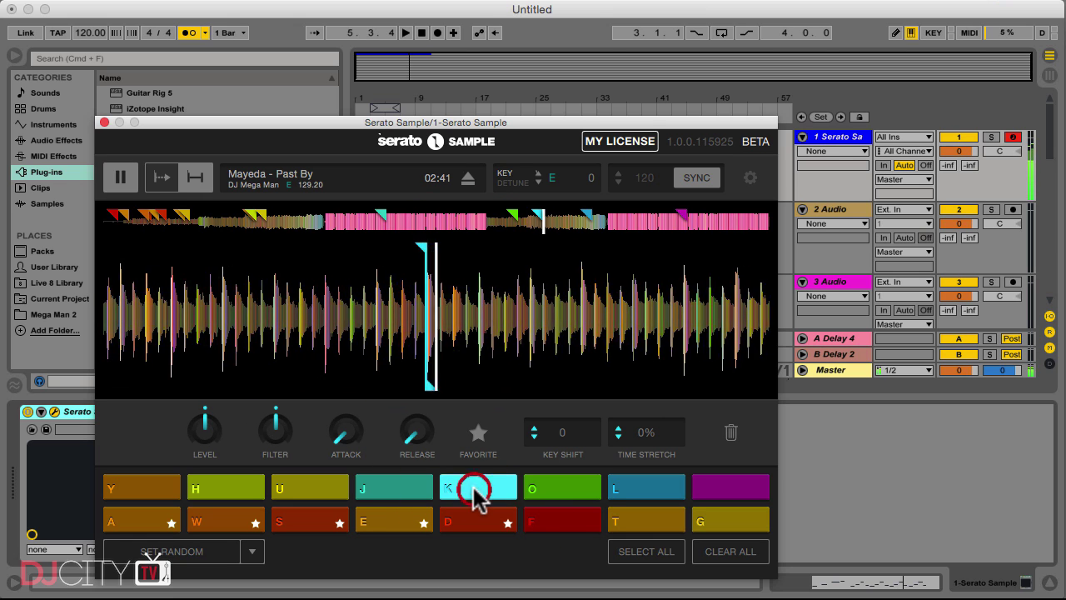
left_click(477, 493)
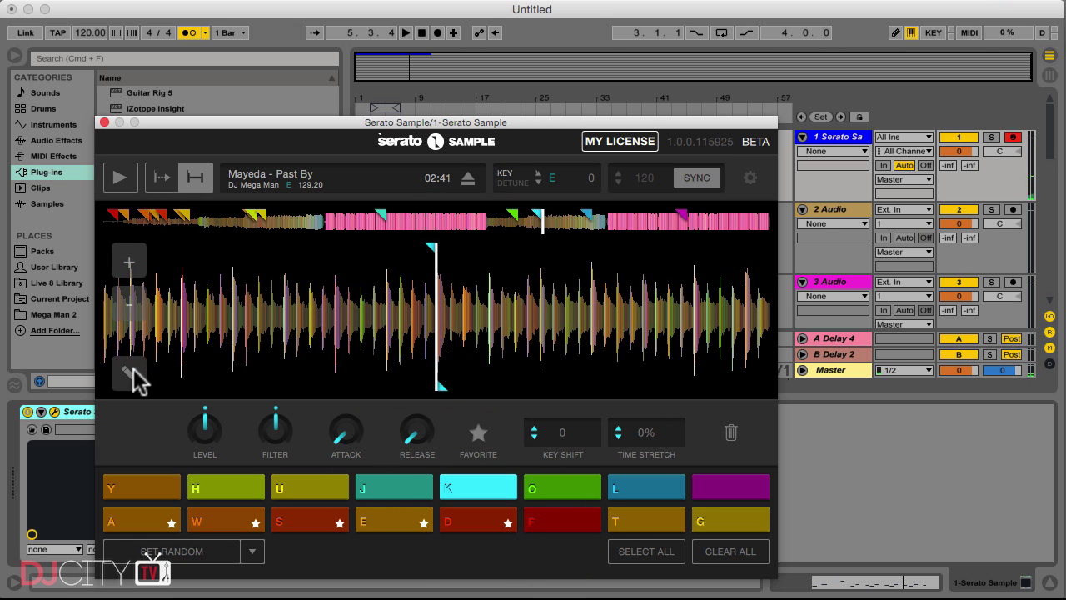
With slice marker editing on, drag pad K's cyan start marker slightly later
left_click(116, 179)
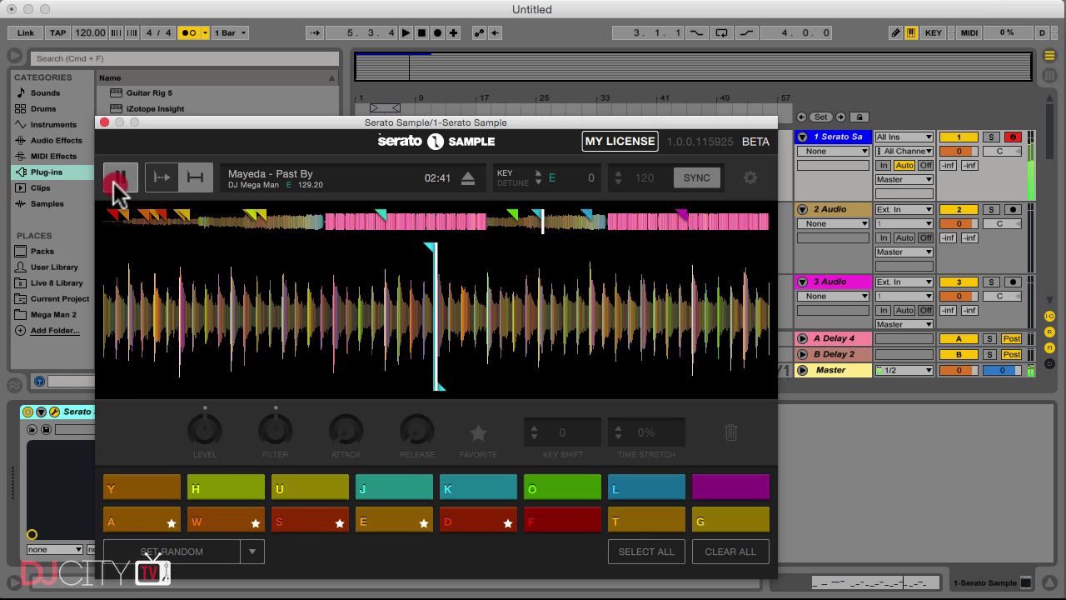
left_click(123, 377)
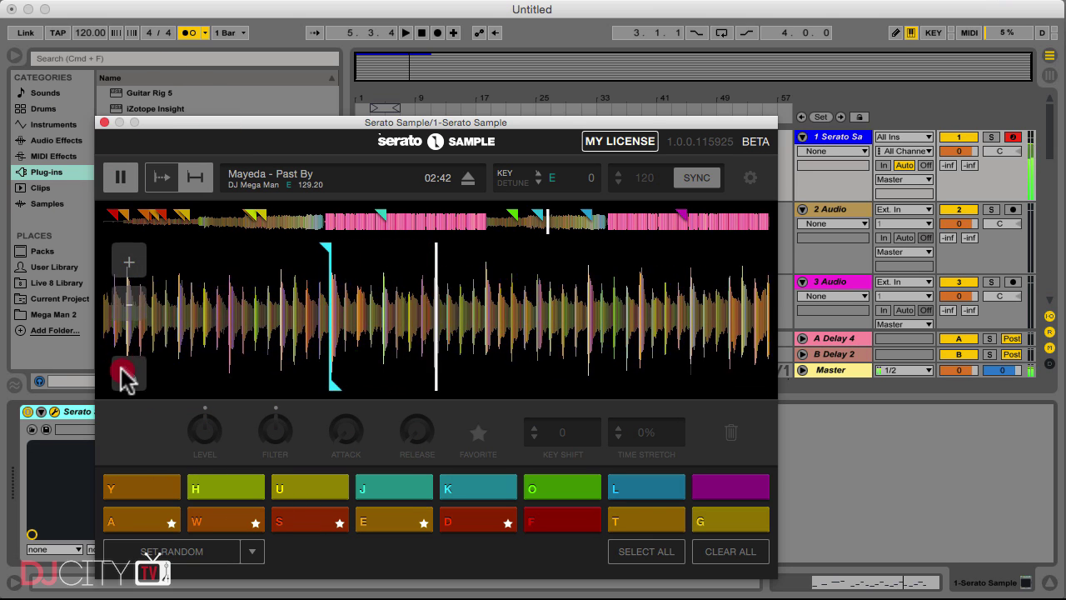
left_click(388, 334)
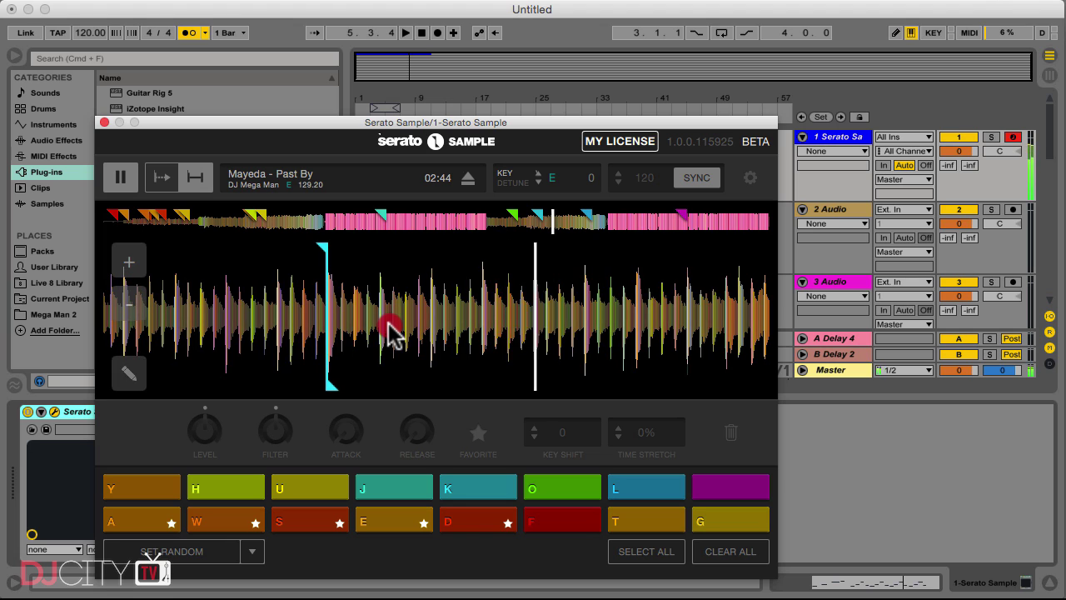
mouse_move(326, 246)
left_mouse_down()
mouse_move(339, 248)
mouse_move(327, 254)
left_mouse_up()
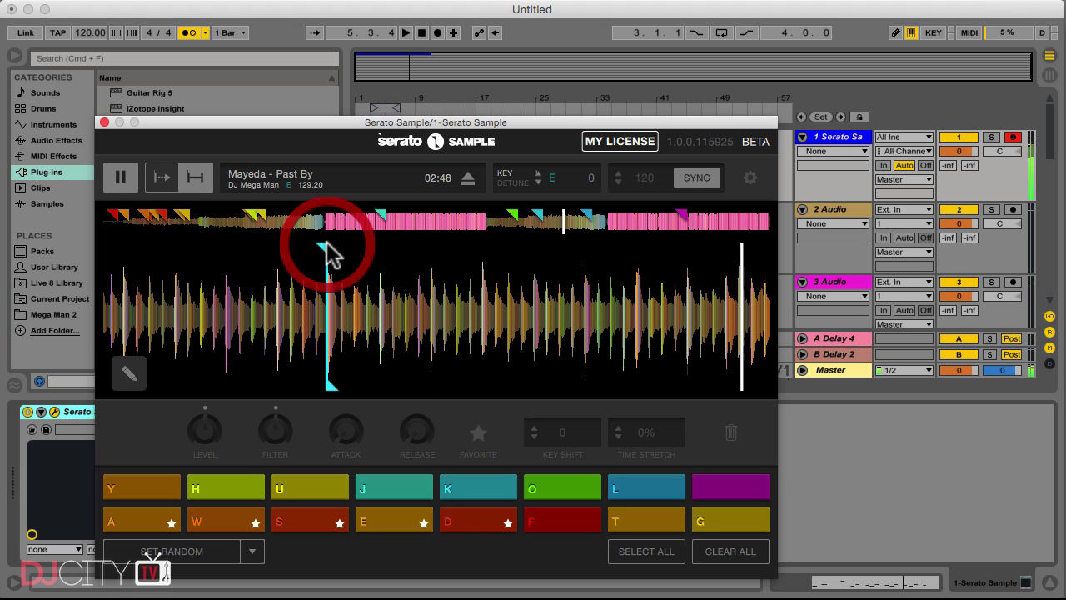
left_click(117, 180)
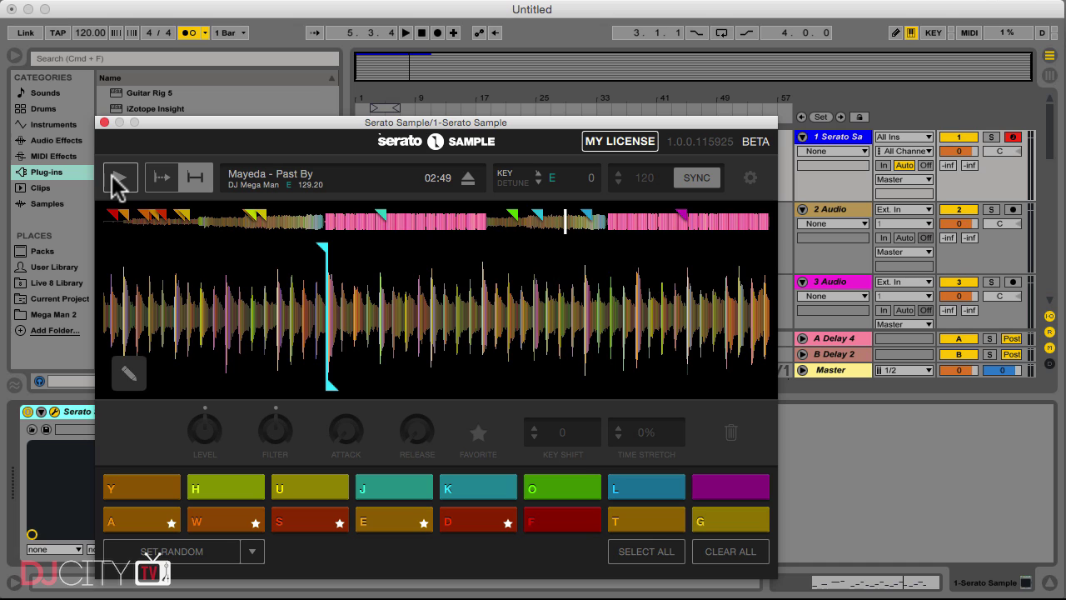
left_click(131, 373)
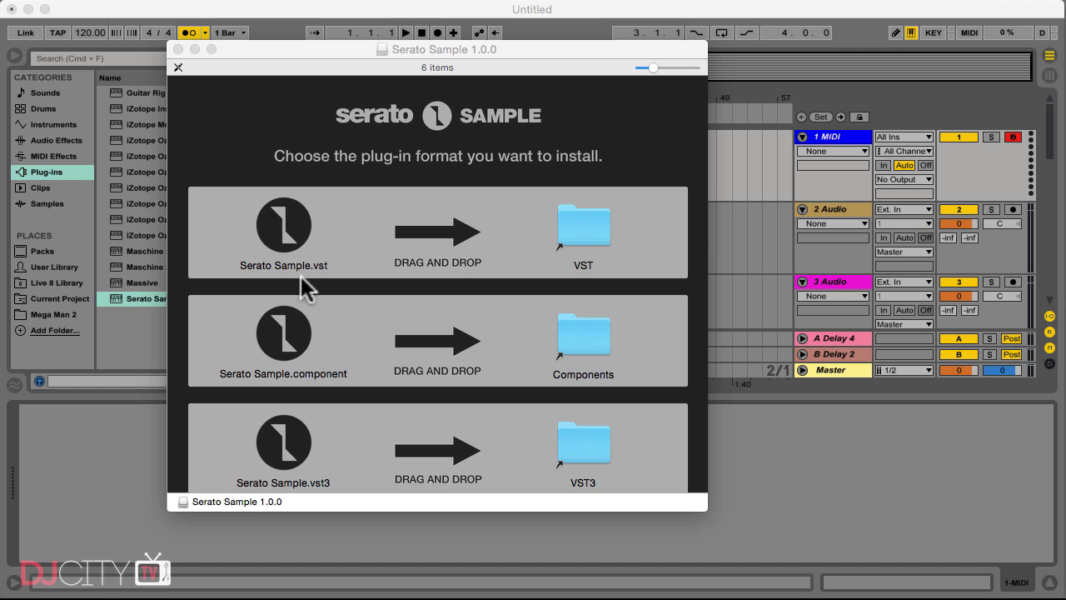
Install Serato Sample.vst into the VST folder and close the installer window
left_click_drag(284, 227, 282, 225)
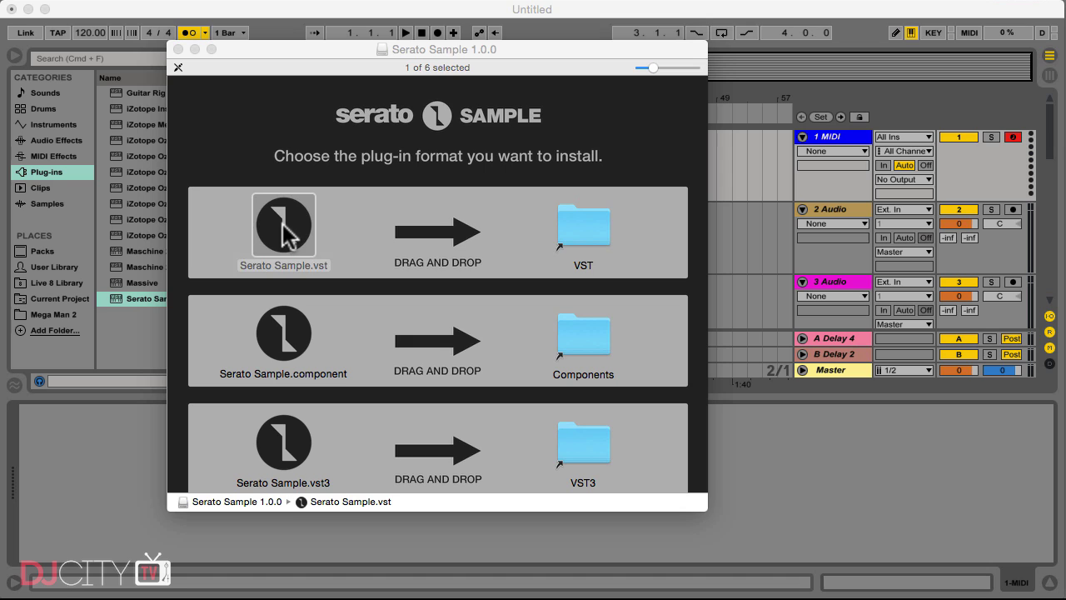
left_click(577, 11)
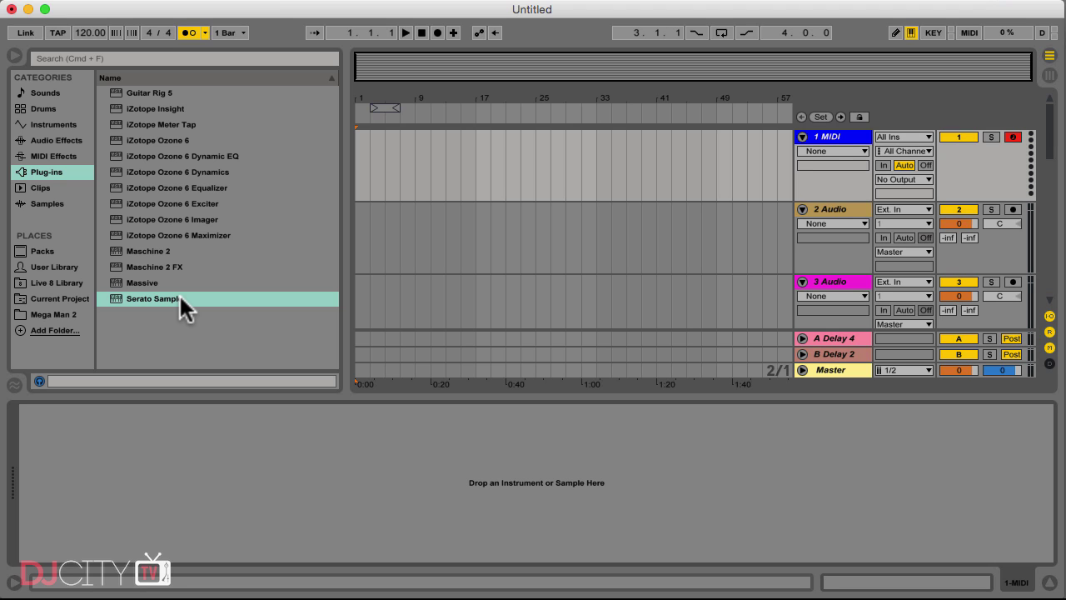
Add Serato Sample to the MIDI track, load the 'Mayeda - Past By' mp3, and play it
left_click_drag(179, 293, 517, 163)
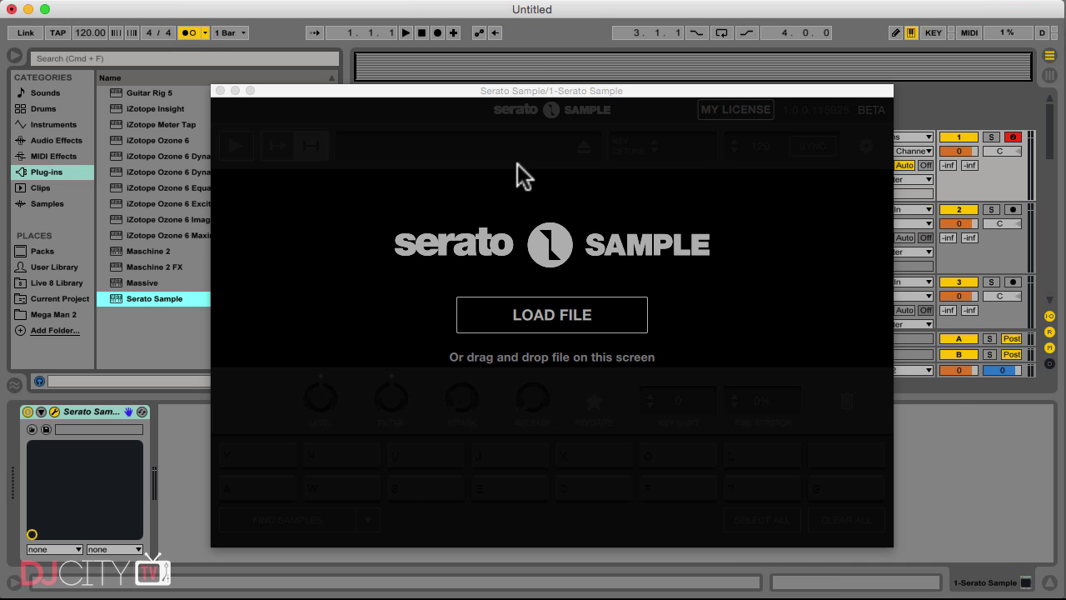
left_click(524, 310)
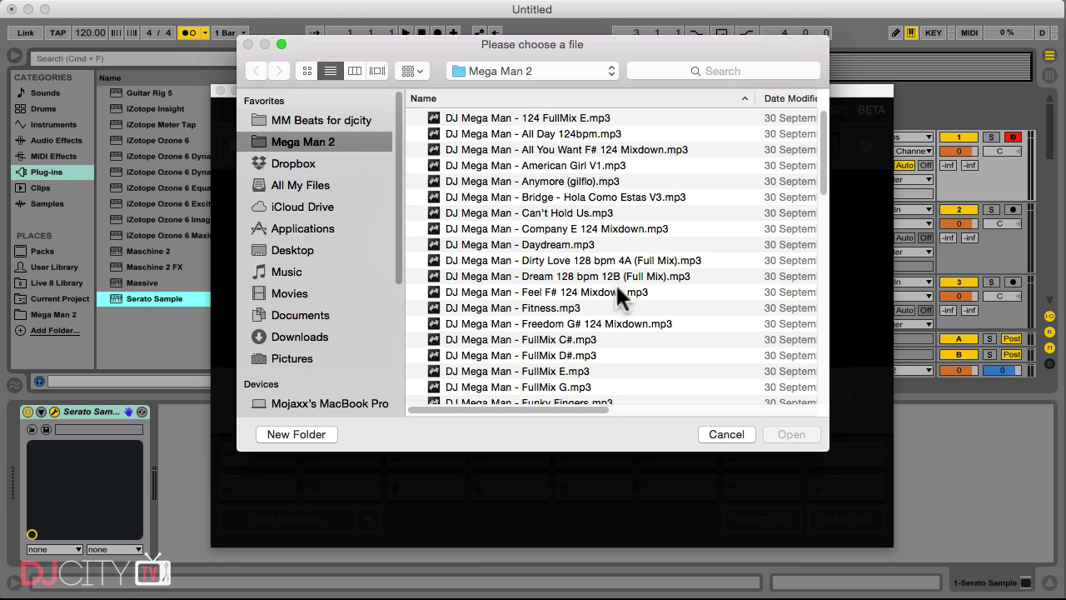
scroll(616, 284, "down", 1)
scroll(616, 283, "down", 5)
scroll(615, 283, "down", 5)
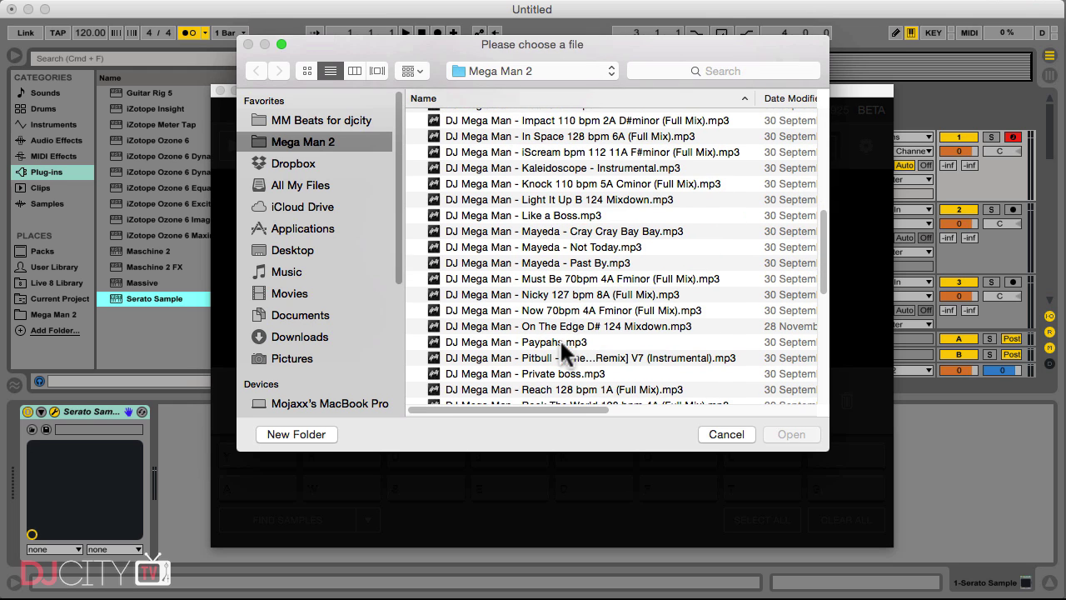
scroll(573, 324, "down", 1)
left_click(588, 252)
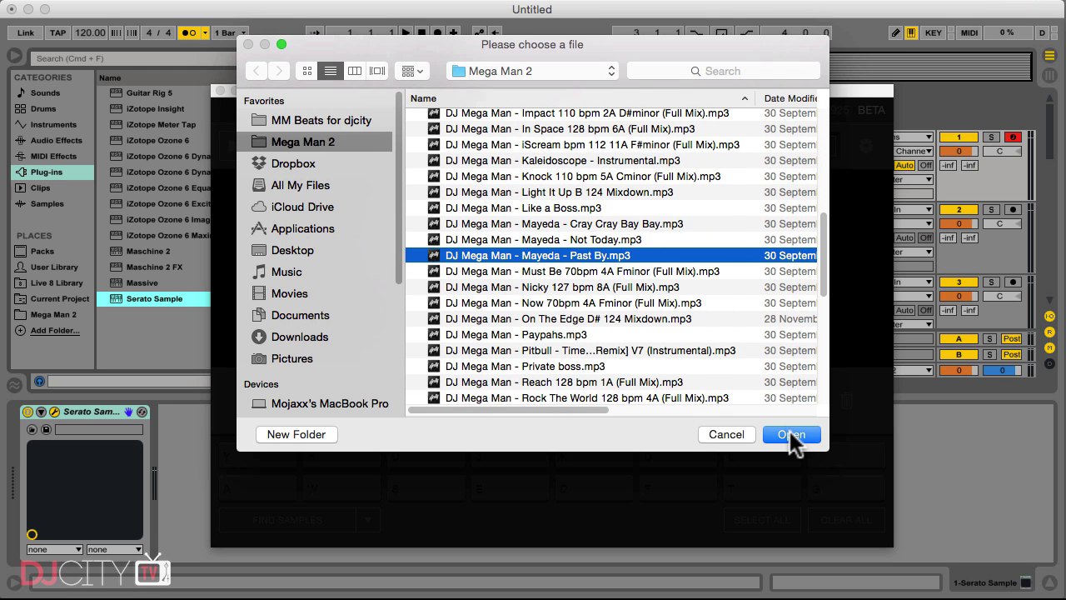
left_click(791, 434)
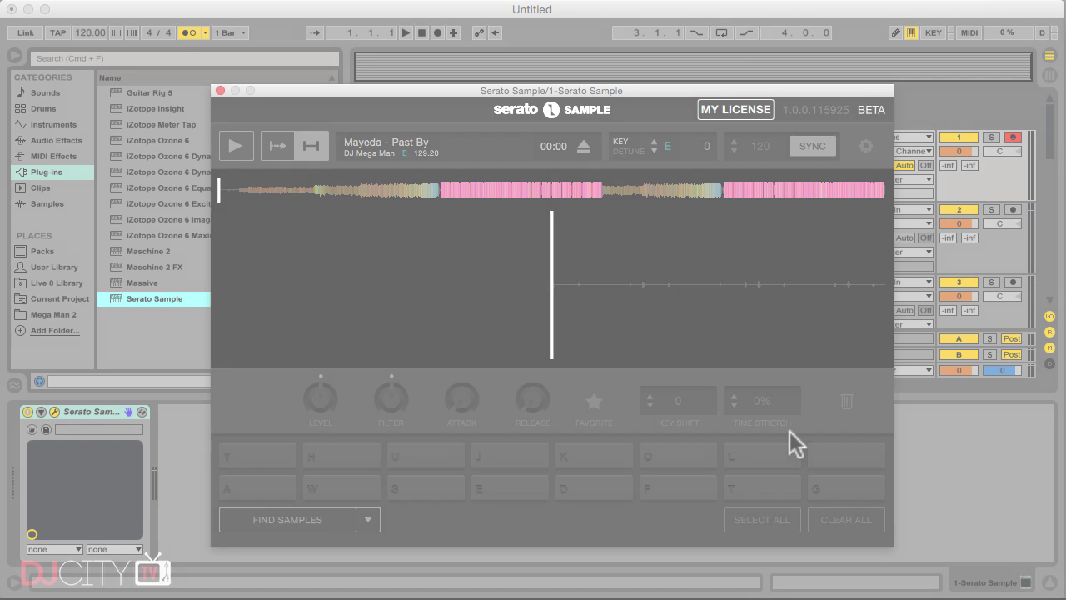
left_click(235, 147)
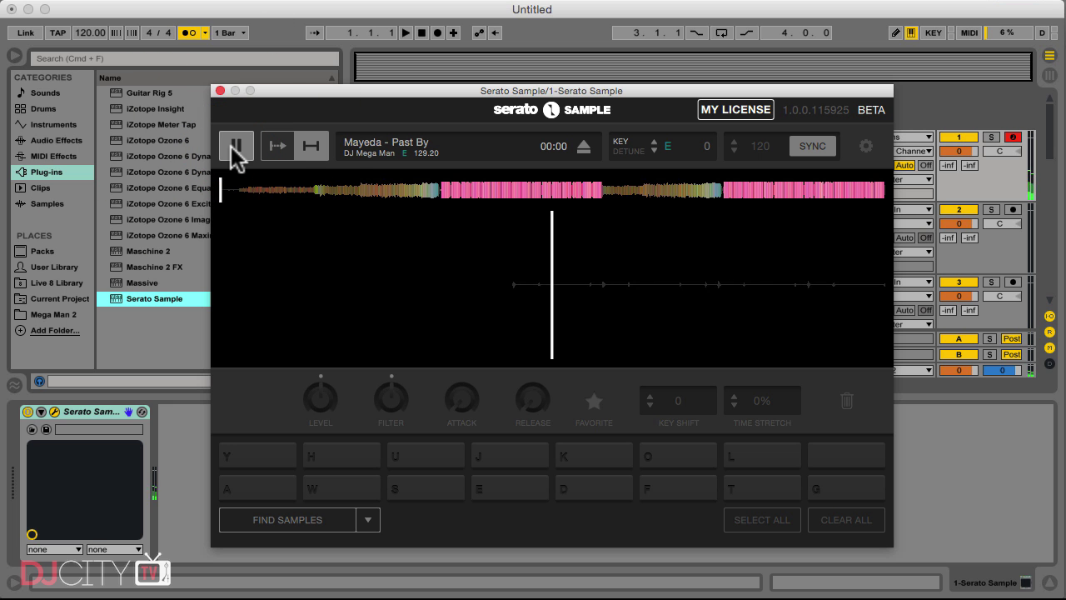
Toggle SYNC on and off, shift the key up and back to E, then pause
left_click(825, 150)
left_click(824, 151)
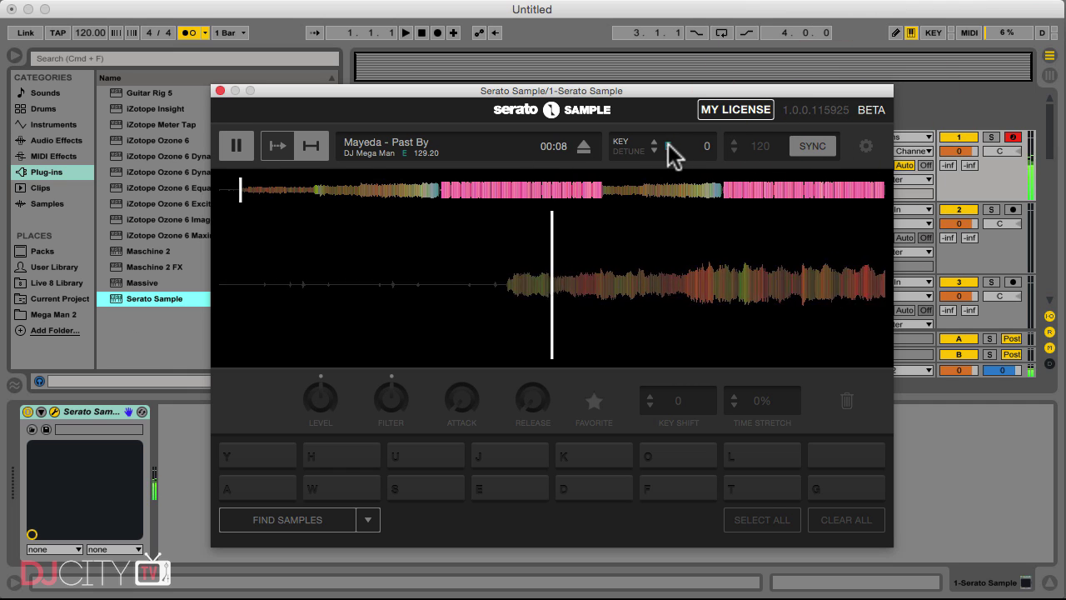
mouse_move(673, 154)
left_mouse_down()
mouse_move(673, 129)
mouse_move(673, 166)
mouse_move(673, 133)
left_mouse_up()
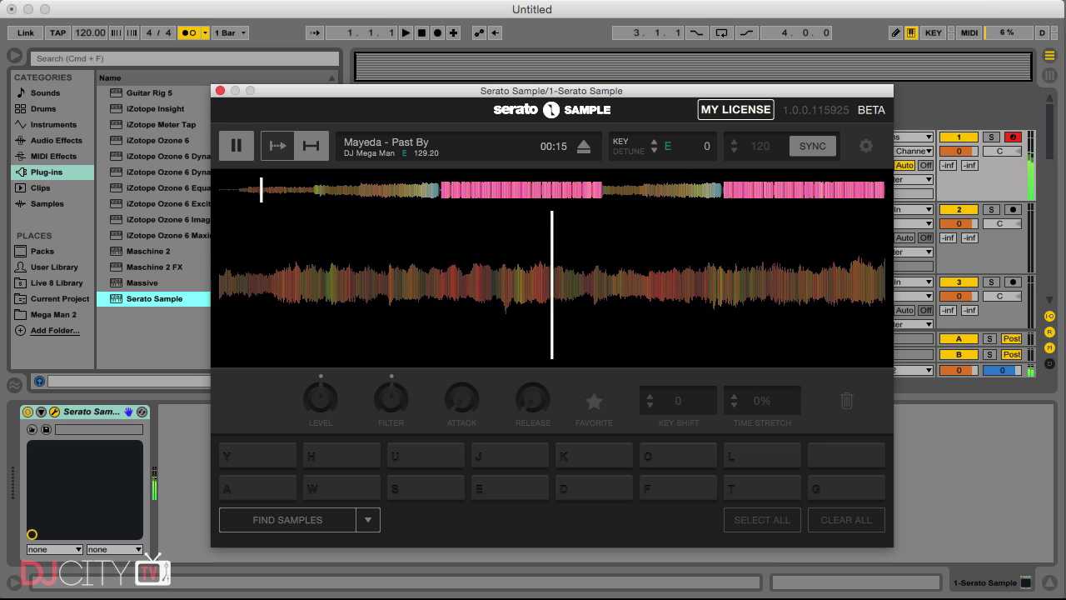
left_click(233, 148)
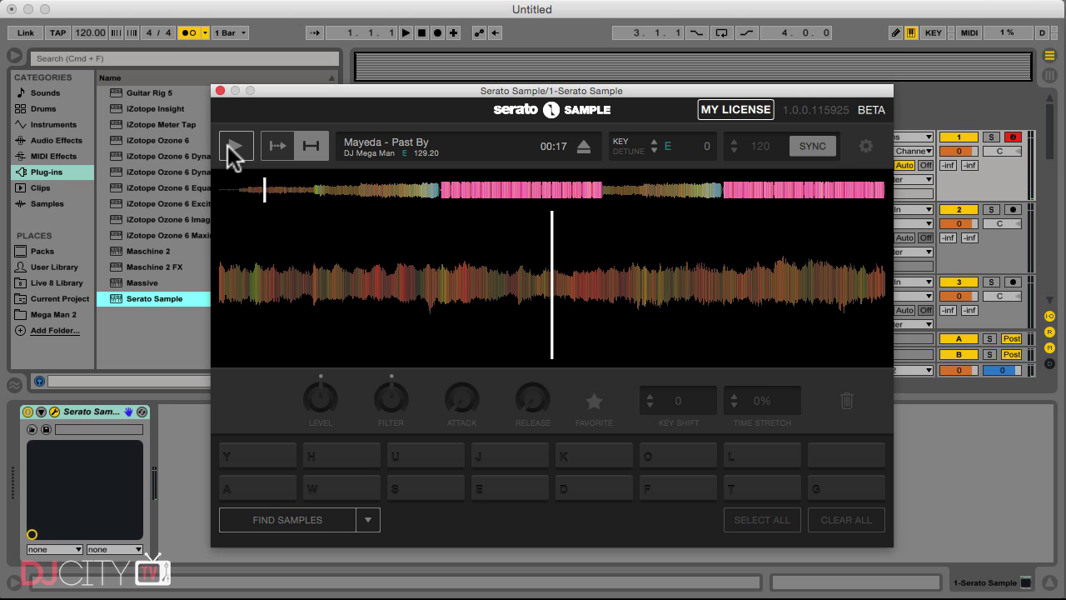
Auto-slice the track onto the pads, raise pad A's filter cutoff slightly, and audition pad A
left_click(304, 520)
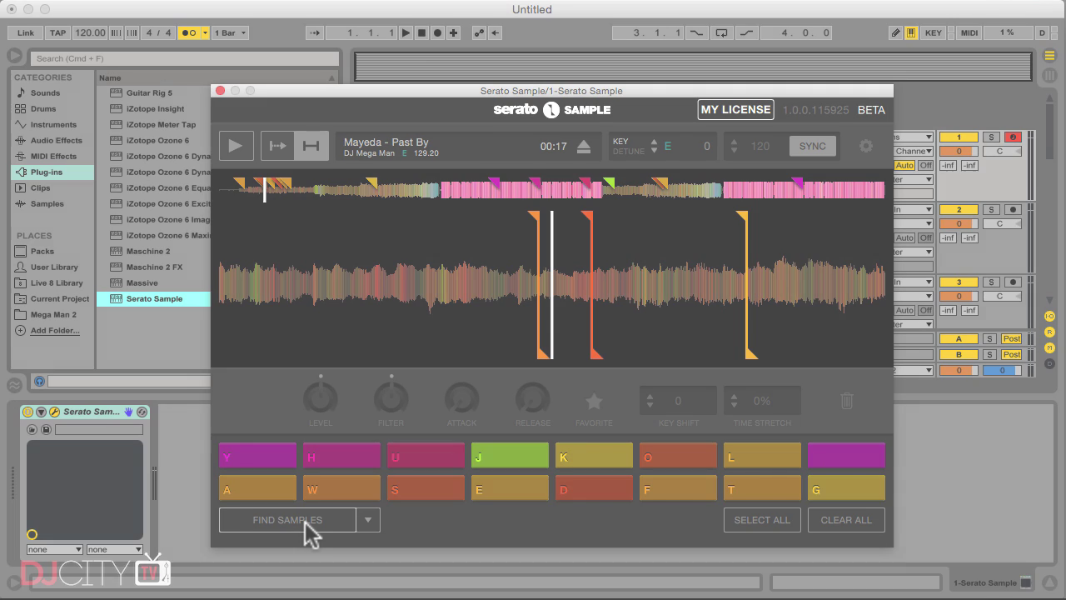
left_click(265, 487)
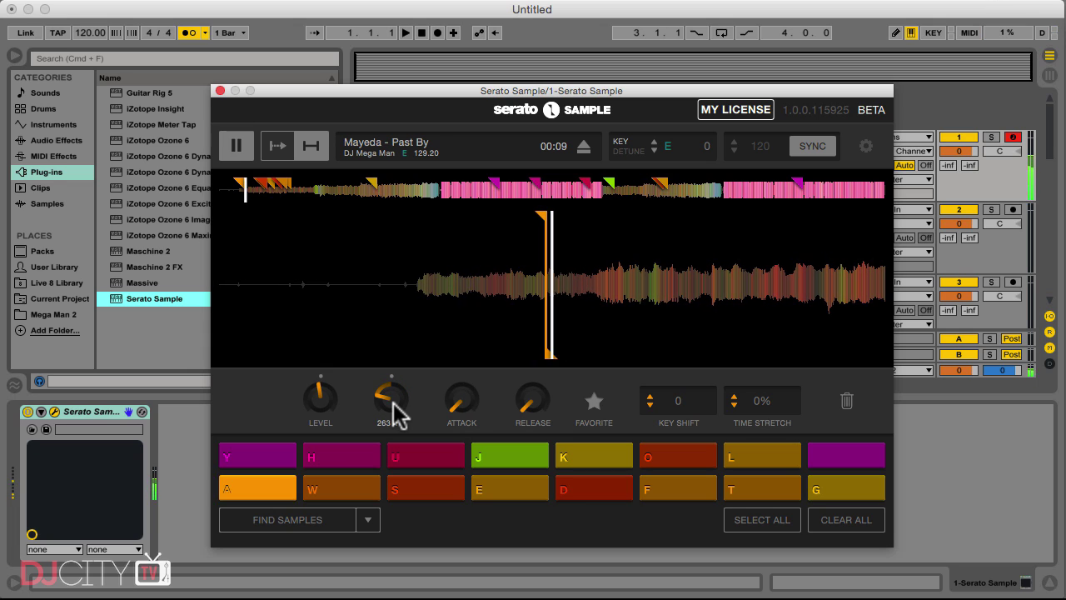
left_click_drag(395, 413, 396, 409)
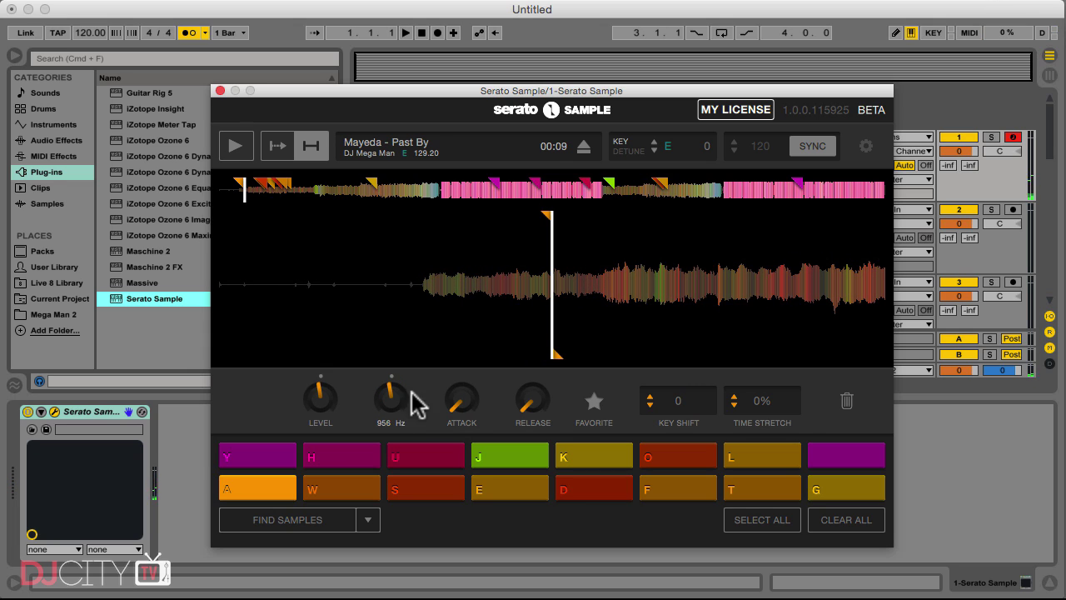
key("space")
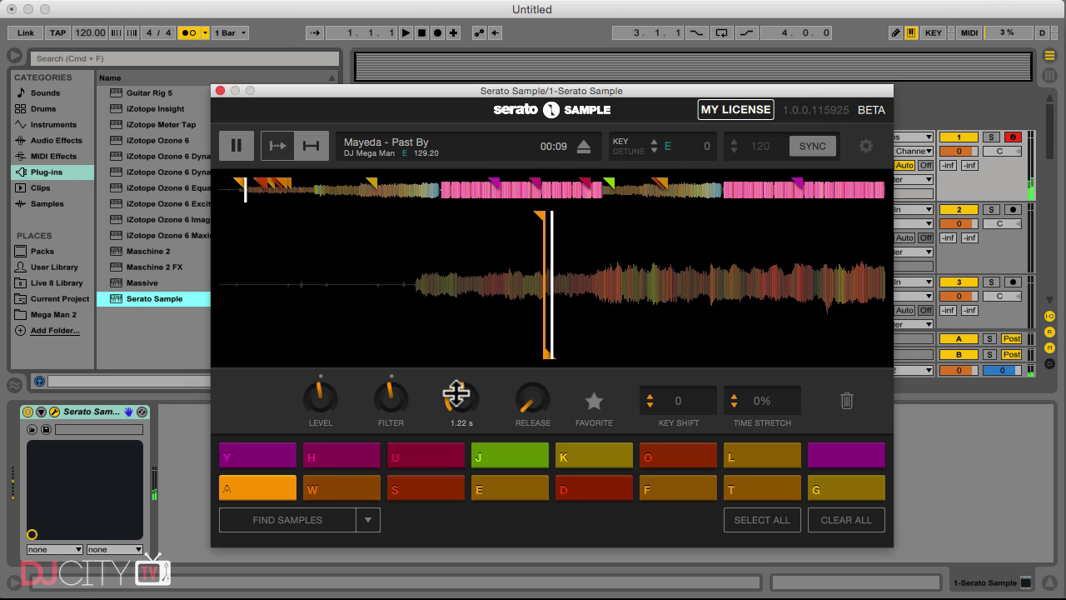
key("space")
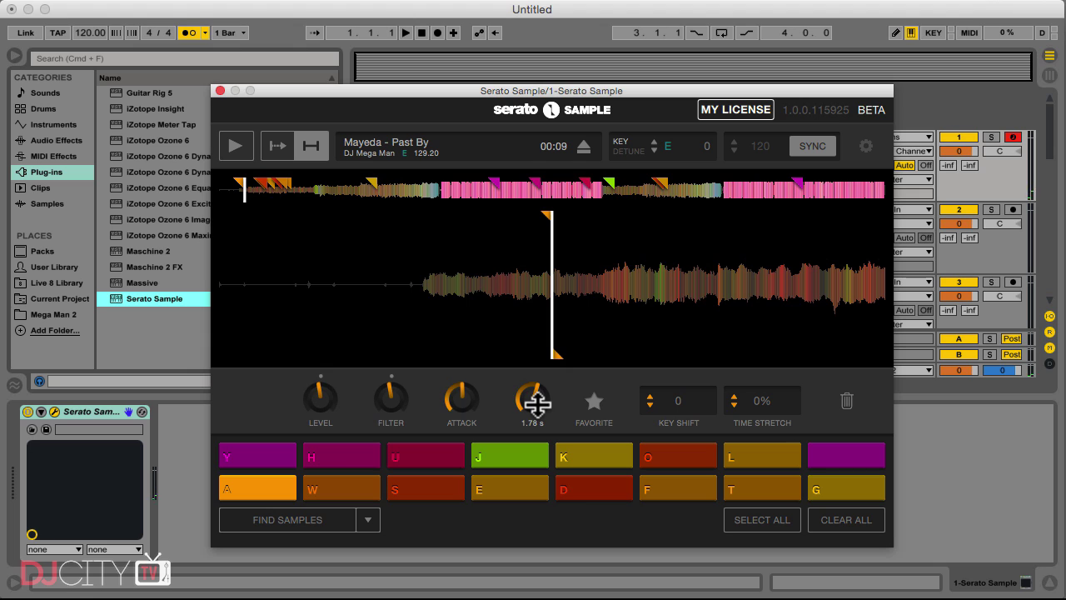
key("space")
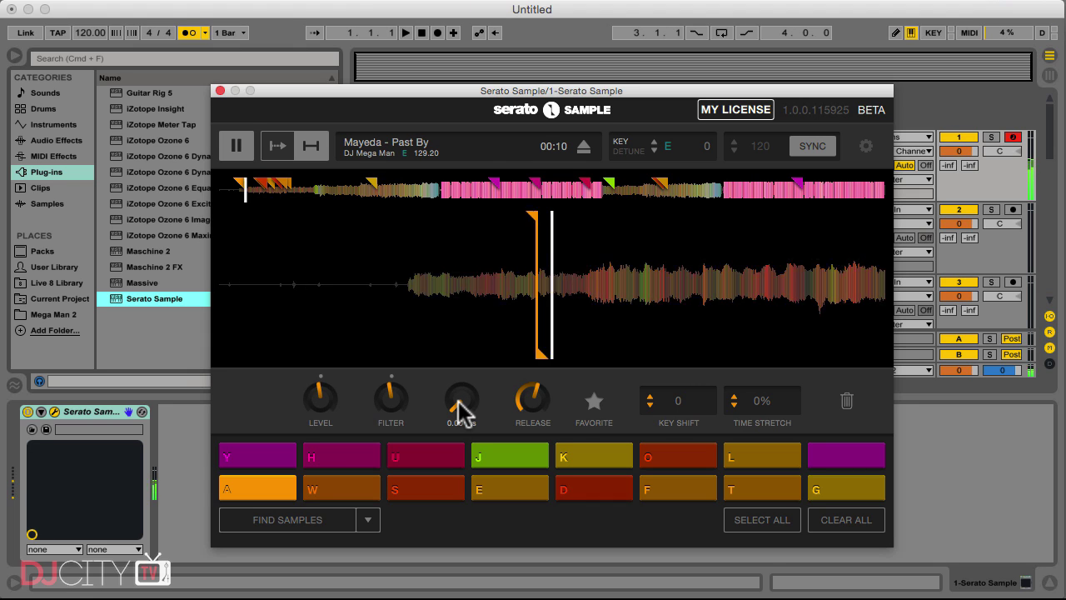
Retrigger pad A a few times and set its release to 1.39 seconds
key("a")
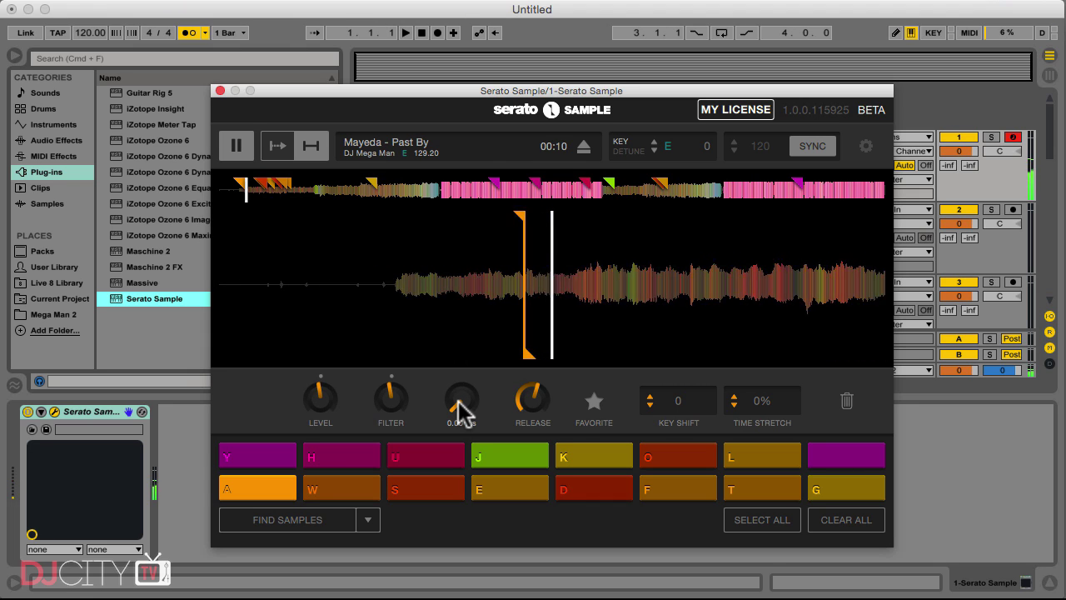
key("a")
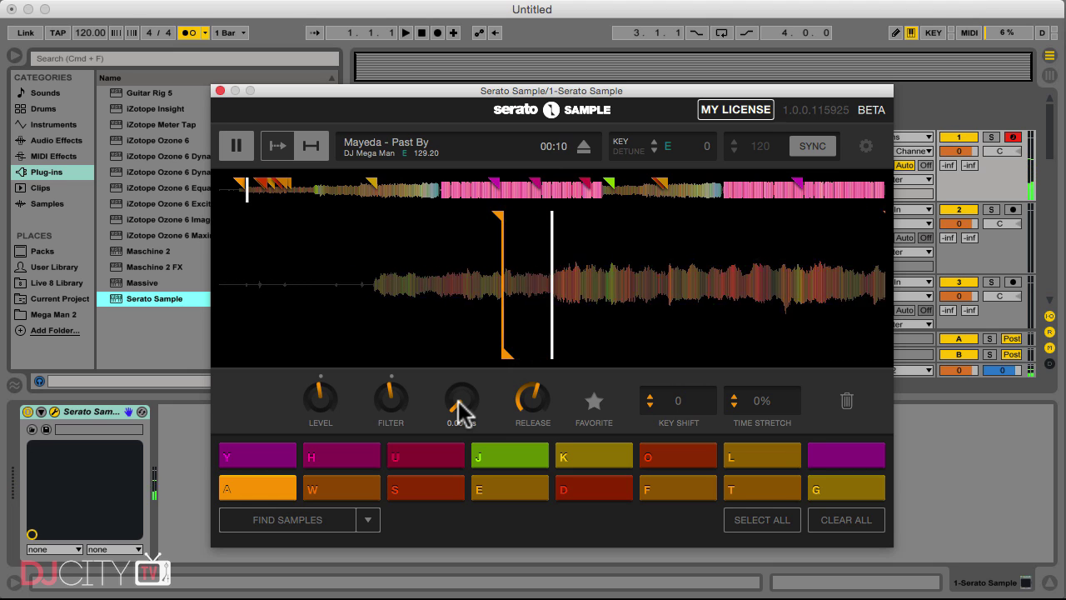
key("a")
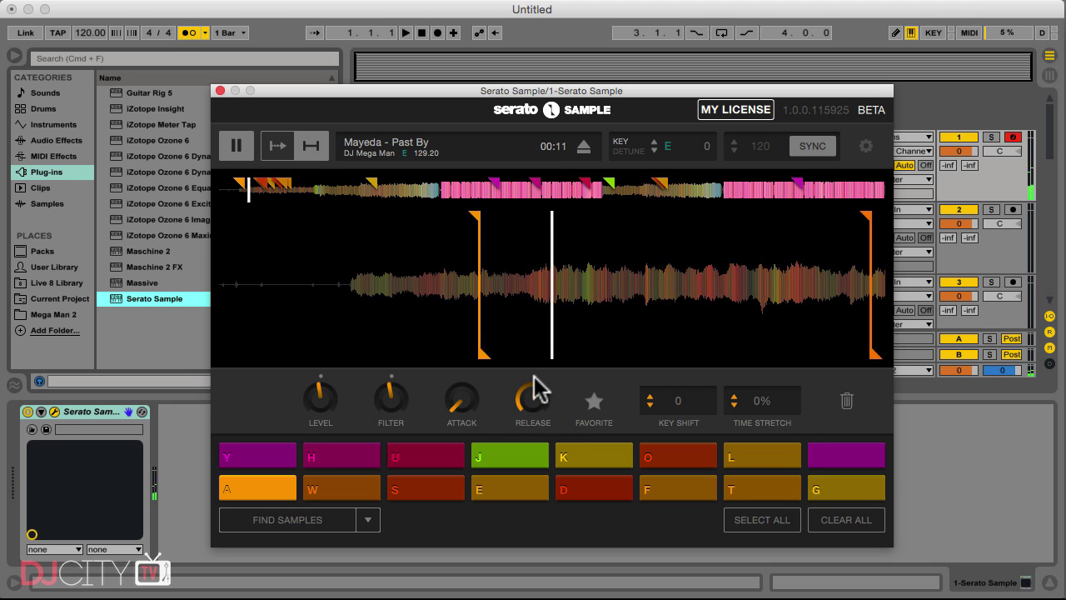
left_click(523, 421)
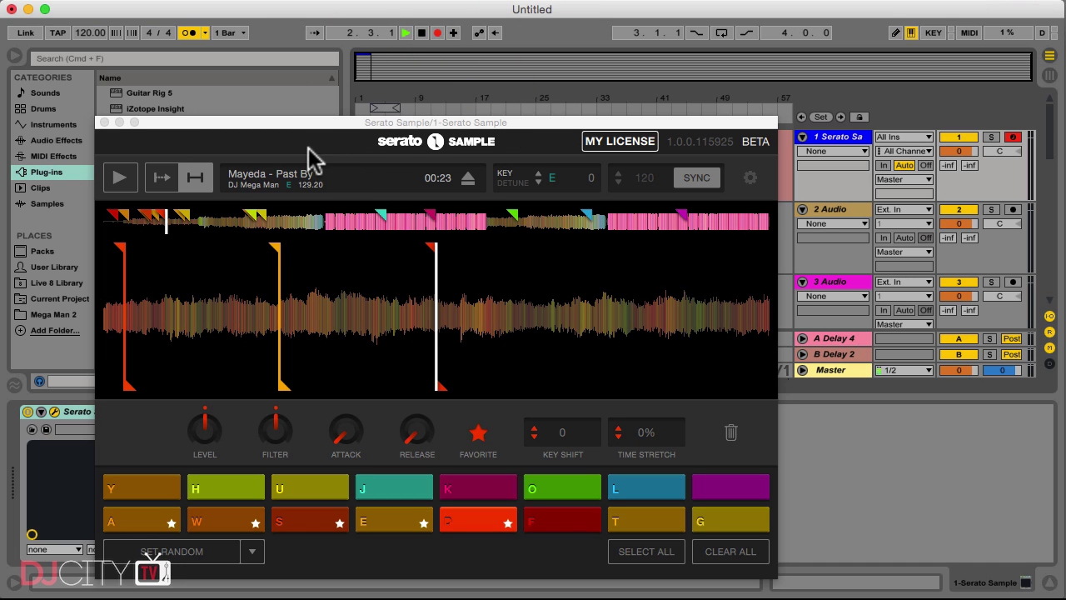
Record a performance of pads A, W, S, D and F, then stop the transport
key("d")
key("s")
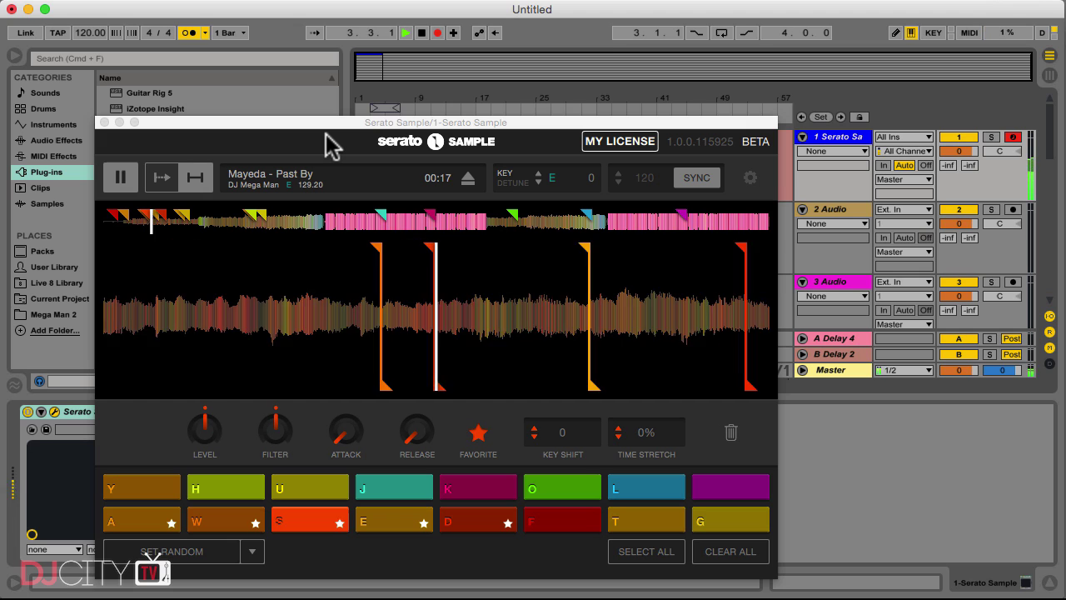
key("f")
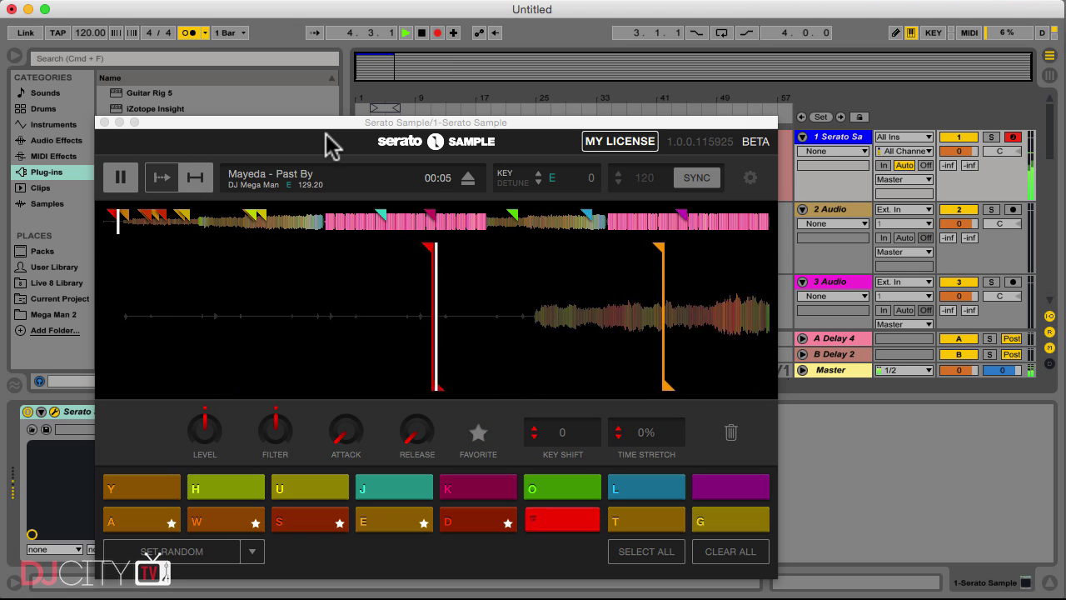
key("a")
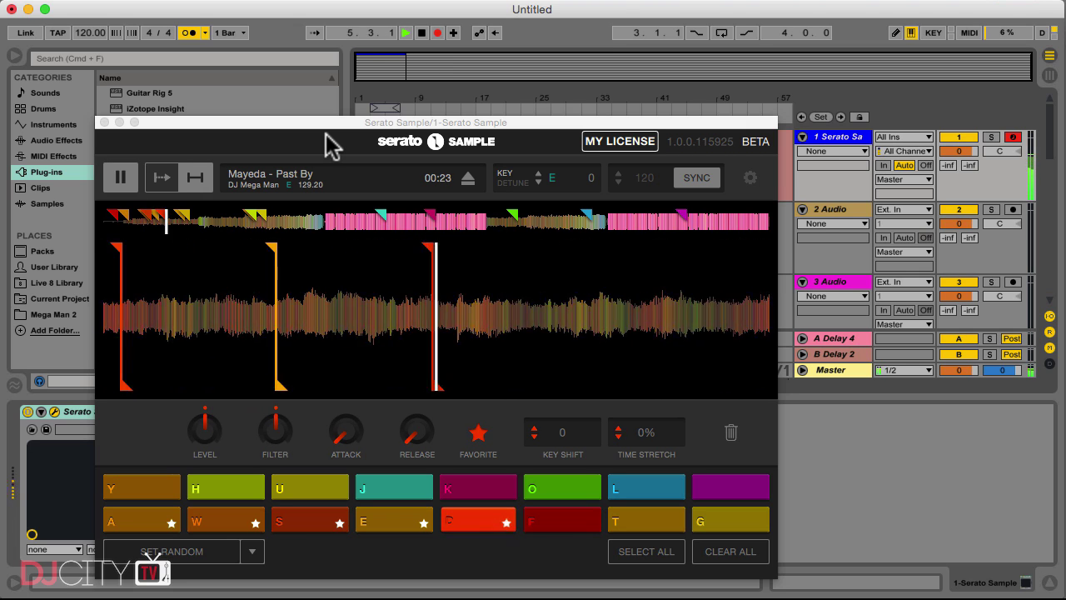
key("w")
key("a")
key("w")
key("d")
key("w")
key("d")
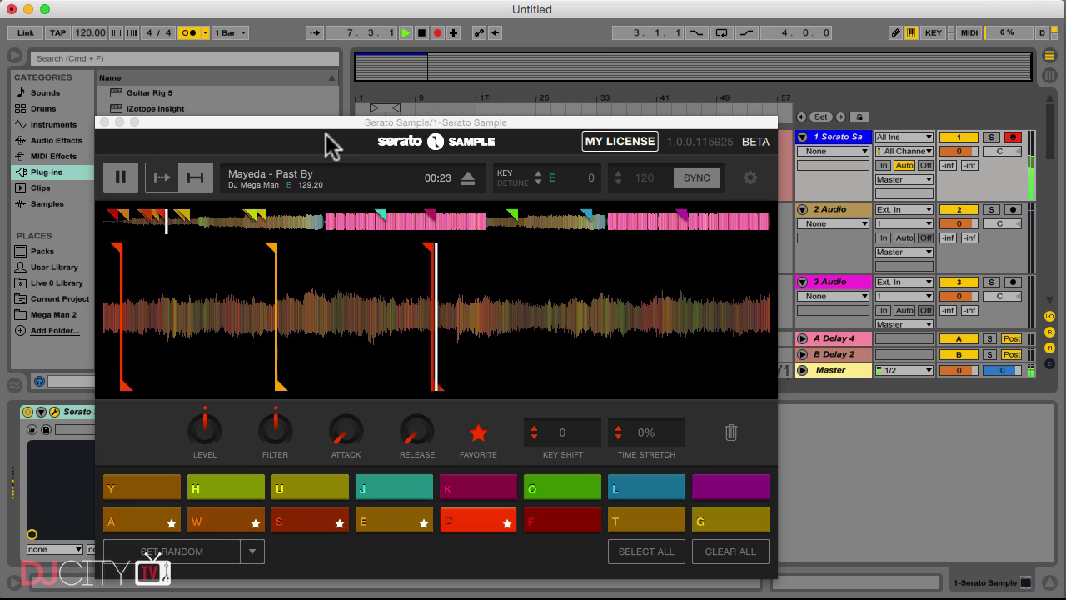
key("w")
key("d")
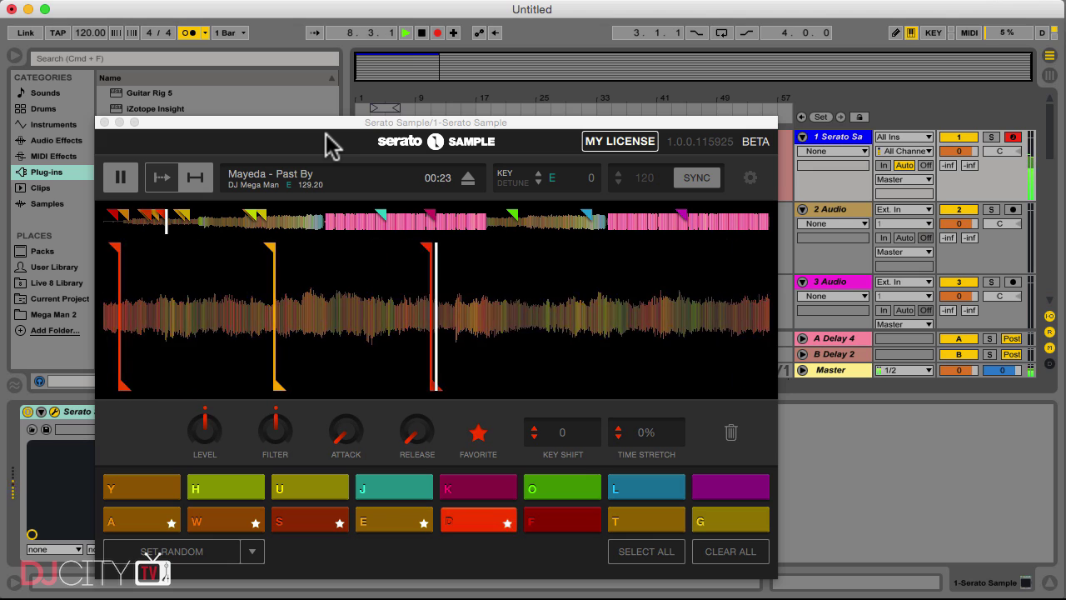
key("w")
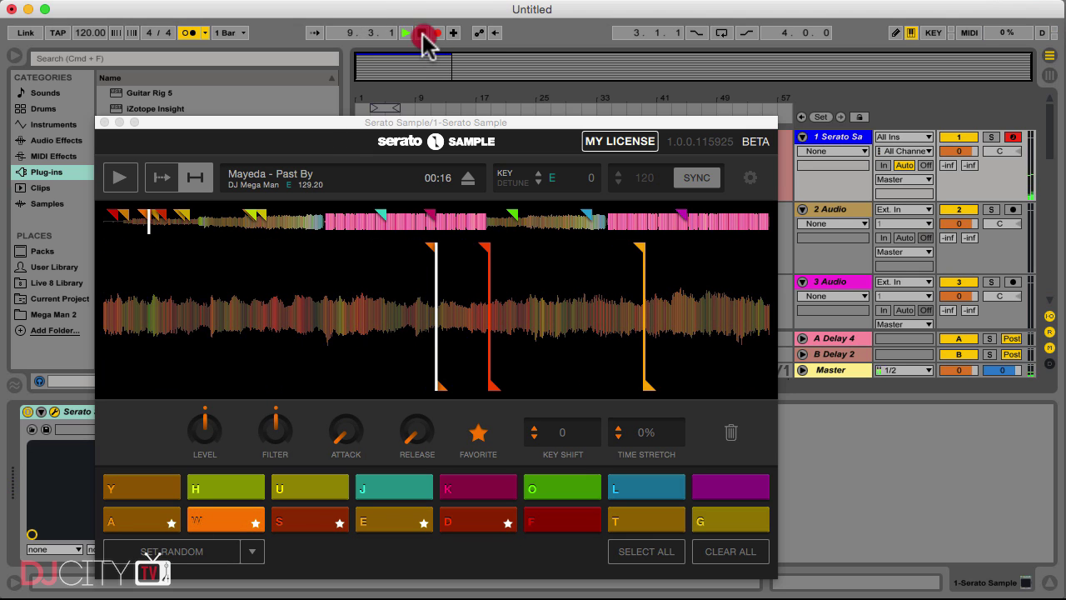
left_click(423, 33)
Move the recorded clip's start to bar 3, quantize all its notes, and select the D1 note
left_click(103, 122)
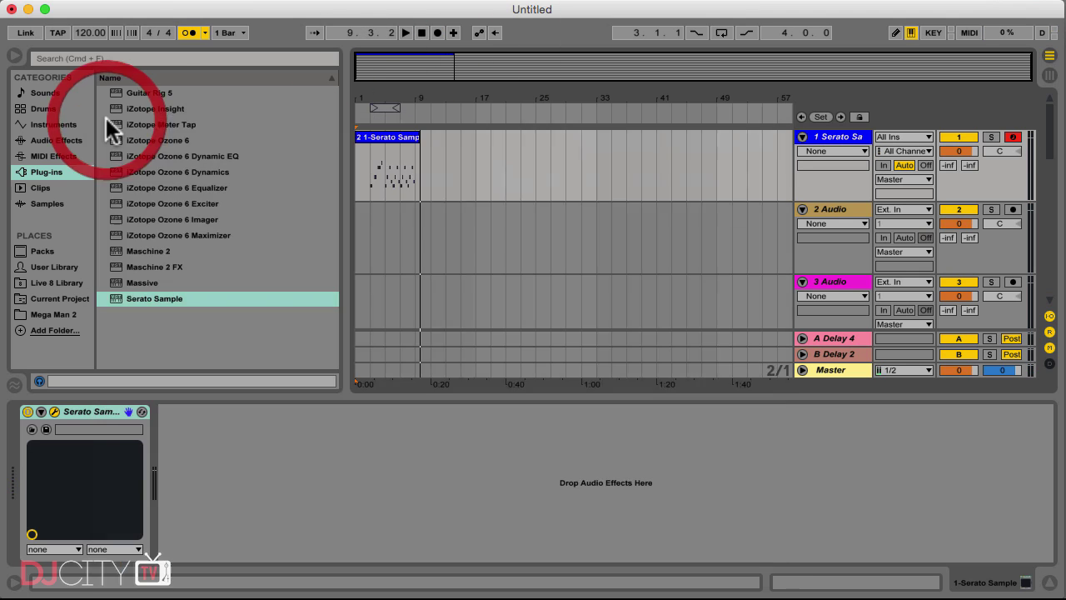
double_click(395, 136)
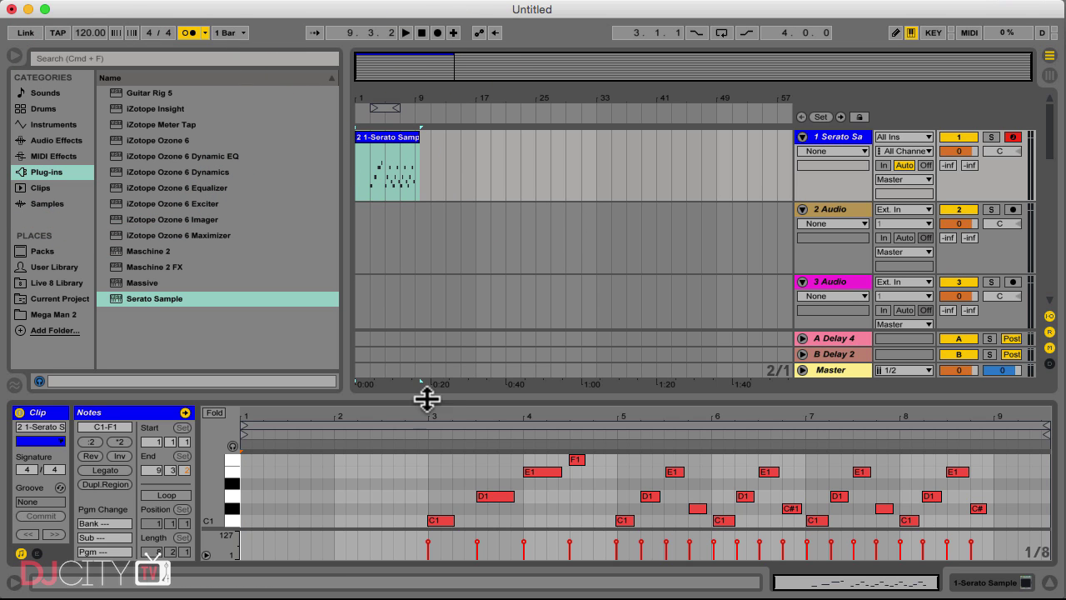
left_click_drag(246, 432, 431, 454)
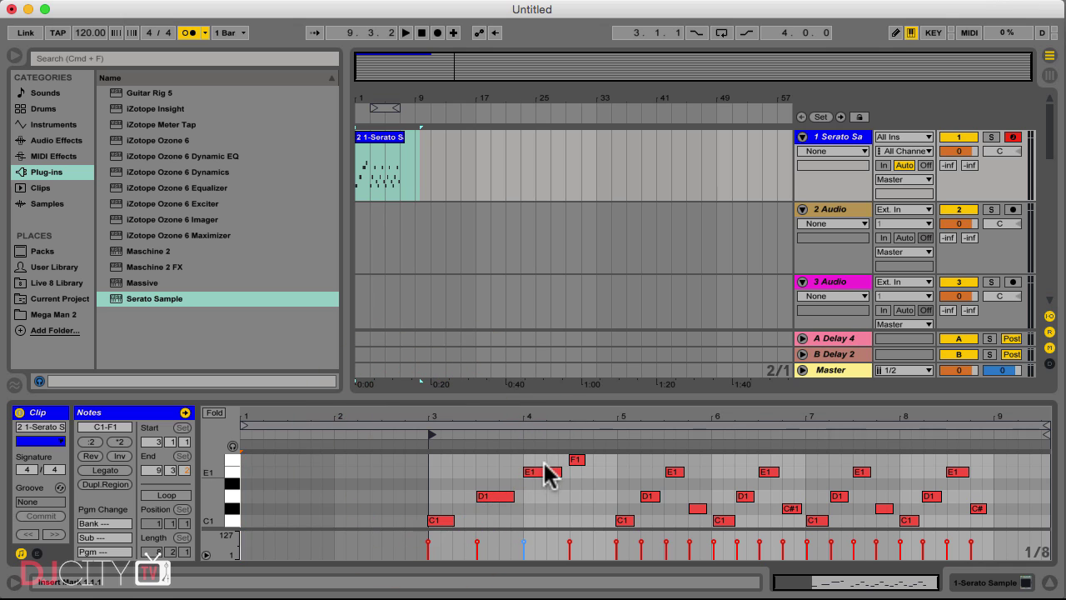
left_click_drag(1034, 523, 450, 464)
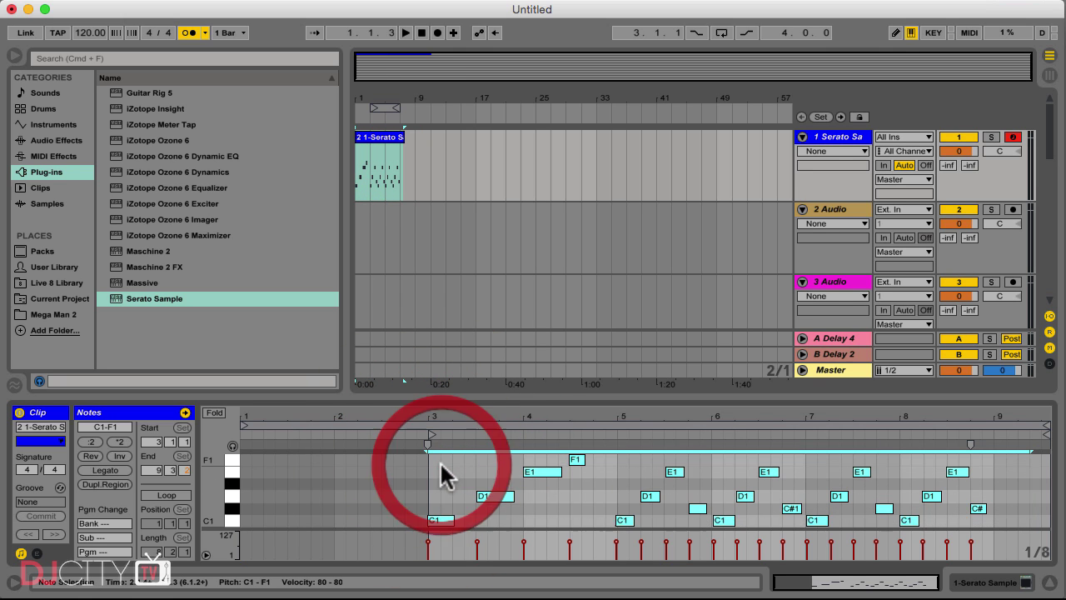
right_click(443, 520)
left_click(488, 399)
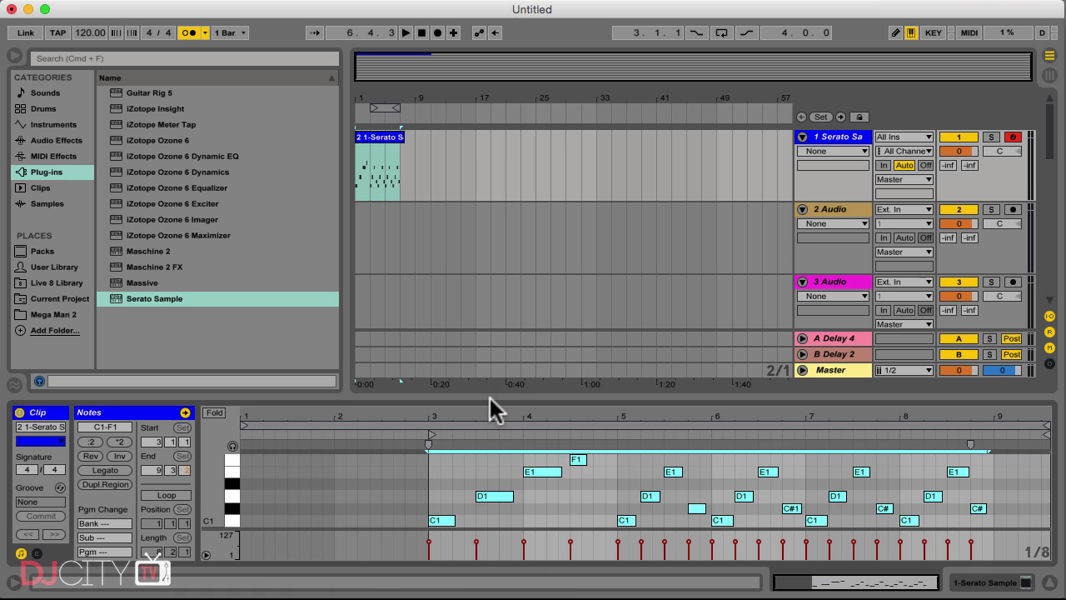
left_click(463, 468)
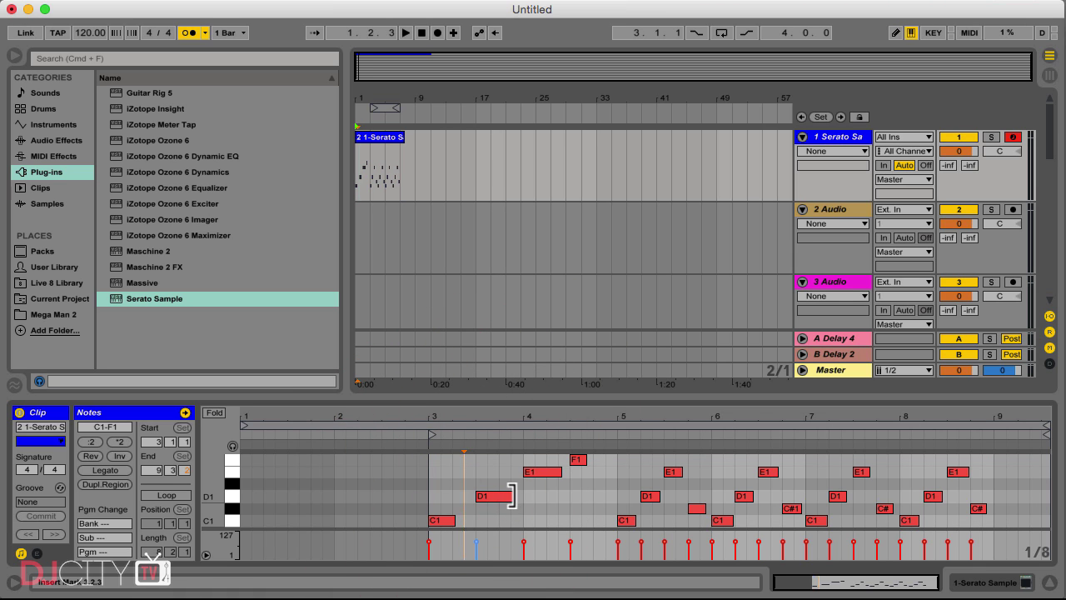
left_click(511, 496)
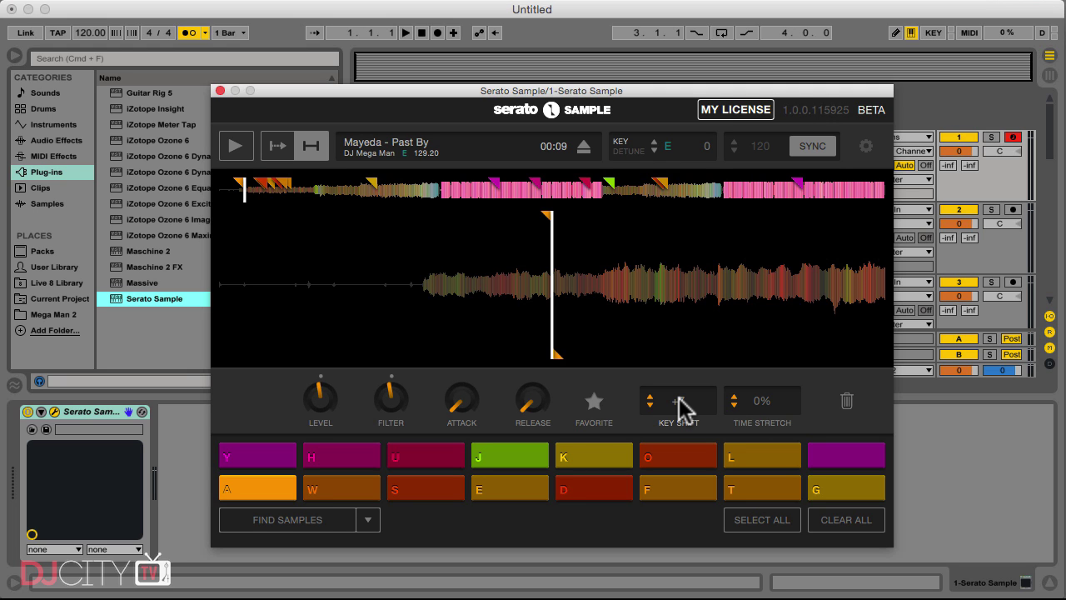
Audition pad A while setting Key Shift to +7 and Time Stretch to +8%
key("space")
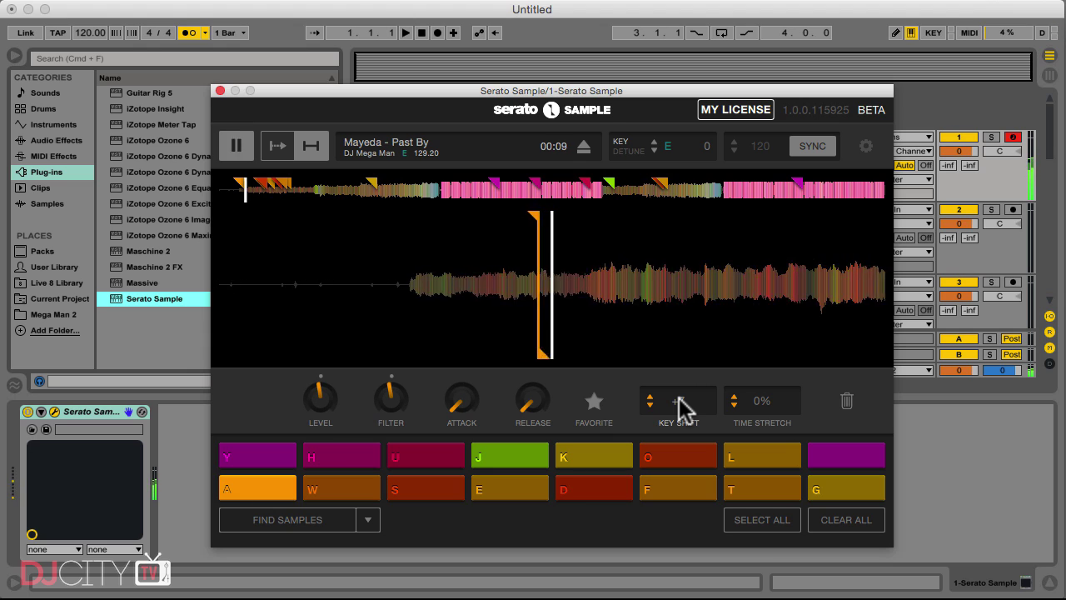
key("space")
key("space")
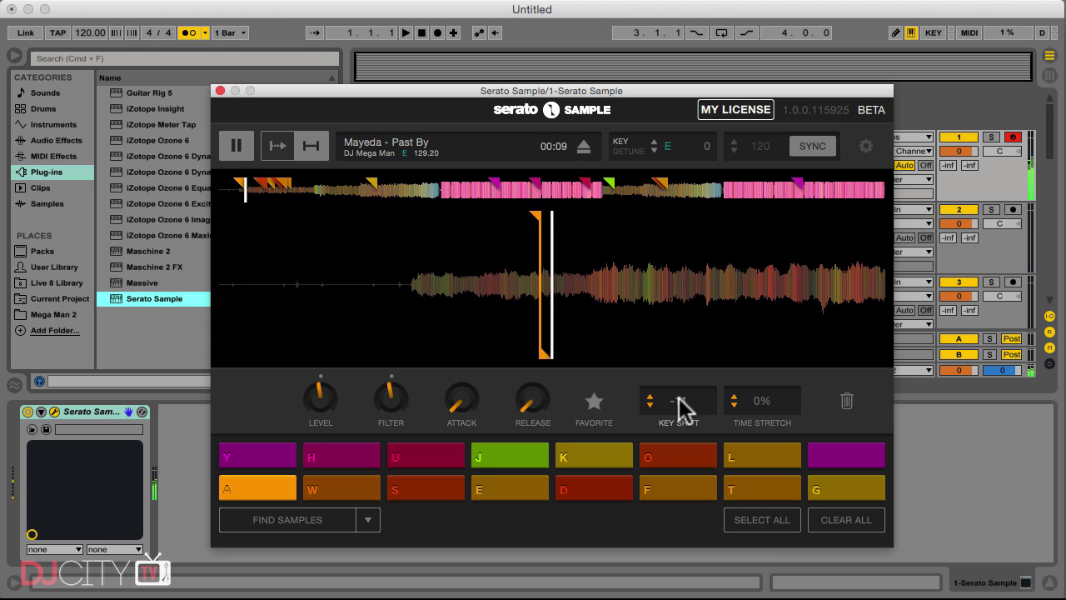
key("space")
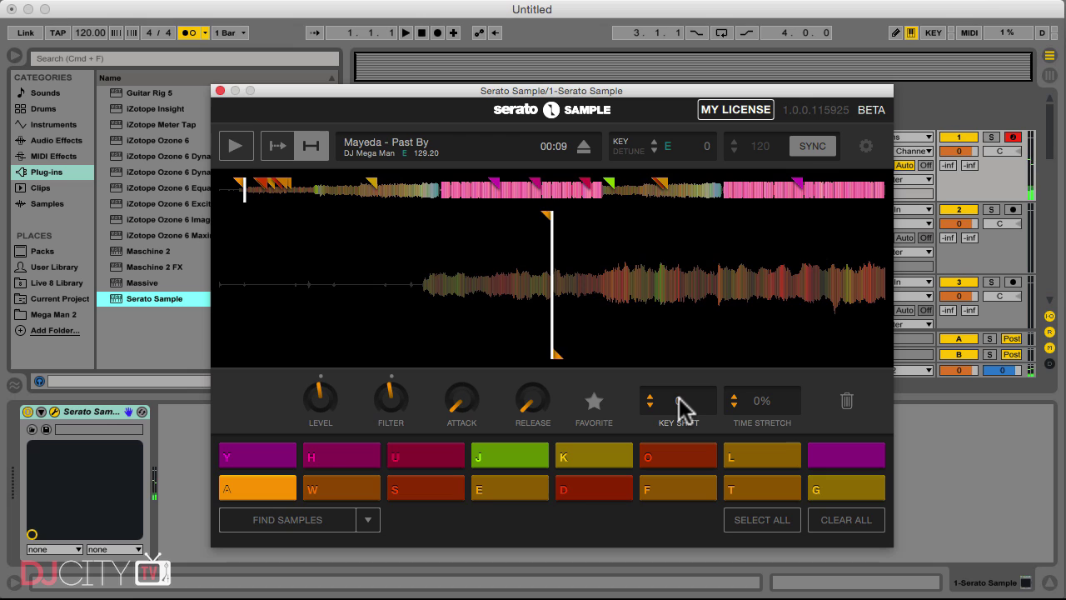
key("space")
key("space")
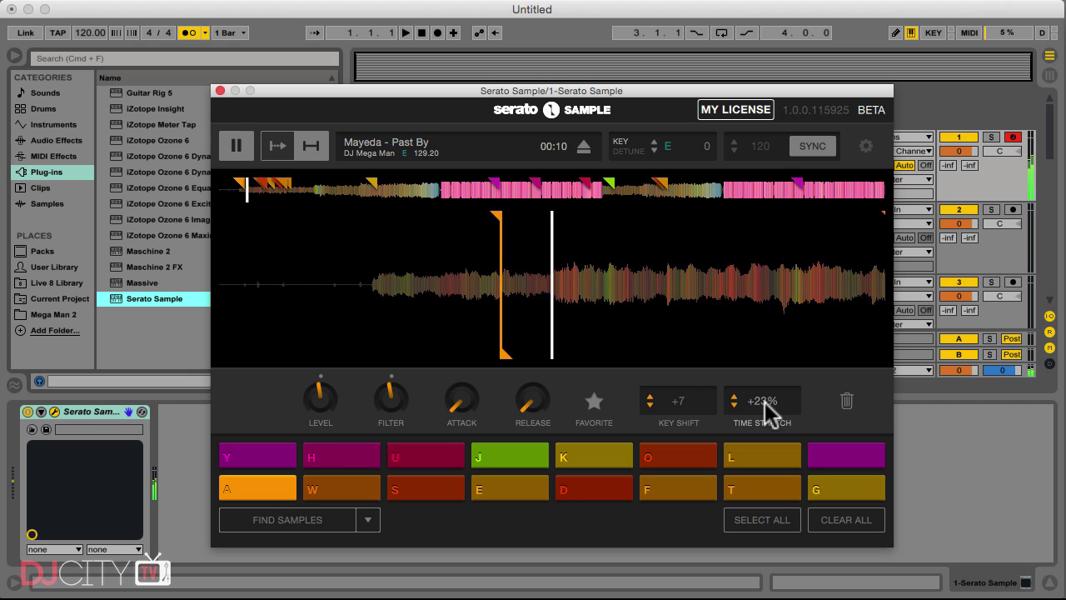
scroll(766, 412, "down", 5)
key("space")
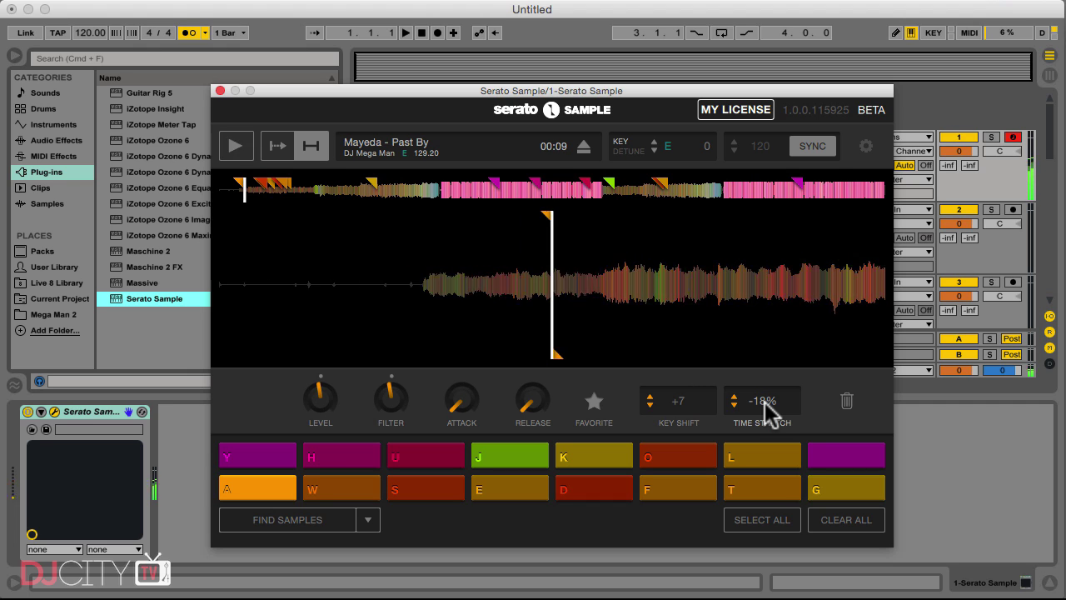
scroll(766, 411, "up", 4)
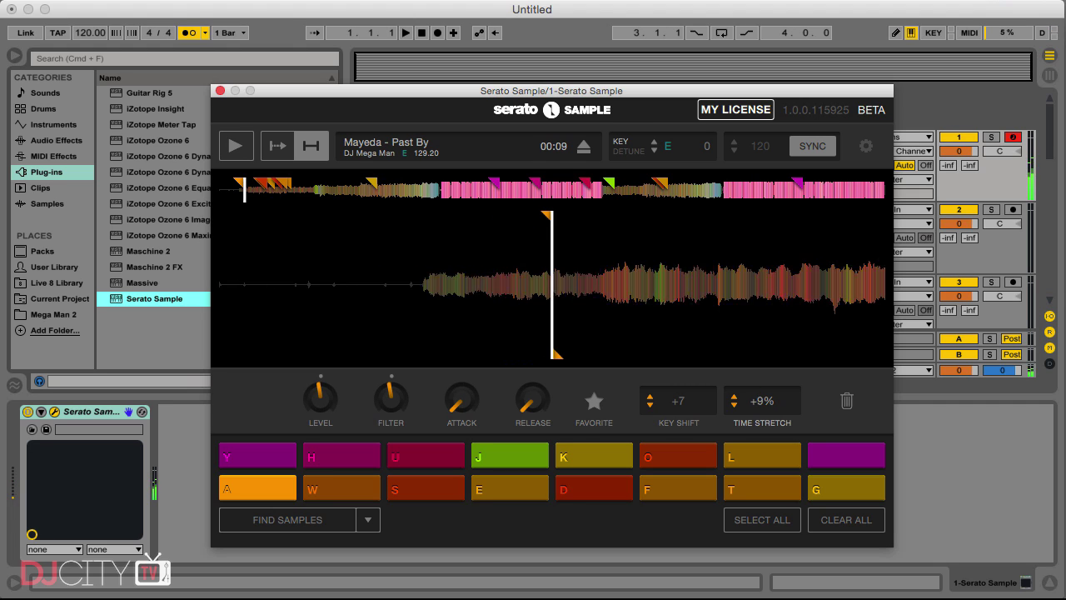
key("space")
mouse_move(762, 400)
left_mouse_down()
mouse_move(766, 408)
mouse_move(761, 398)
left_mouse_up()
key("space")
key("space")
key("space")
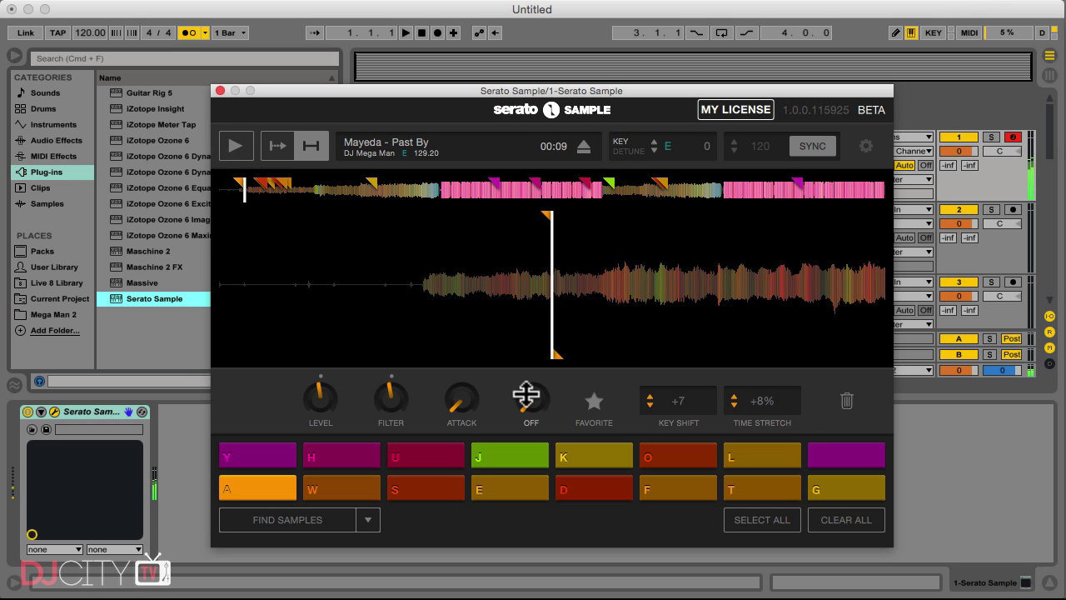
Trigger pads E, D, F and A to compare them against the shifted pad A
key("e")
key("d")
key("f")
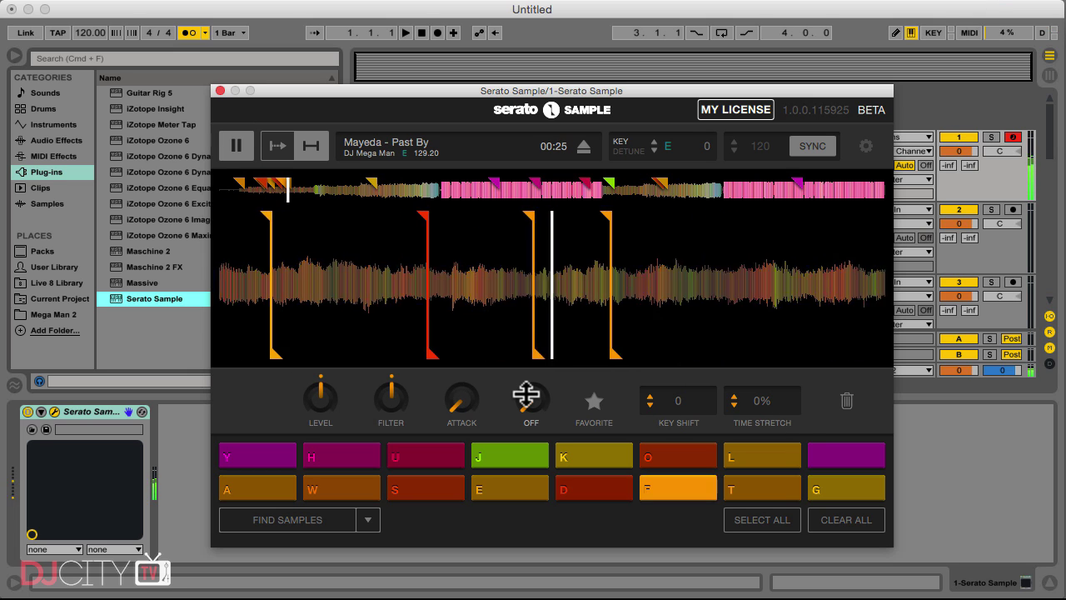
key("a")
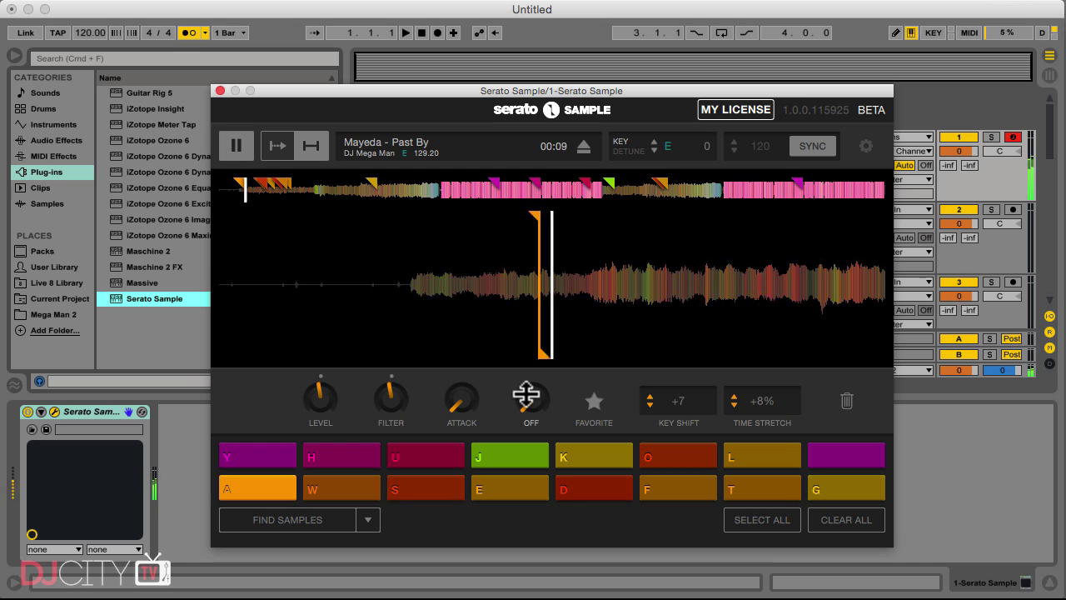
key("d")
key("f")
key("space")
key("a")
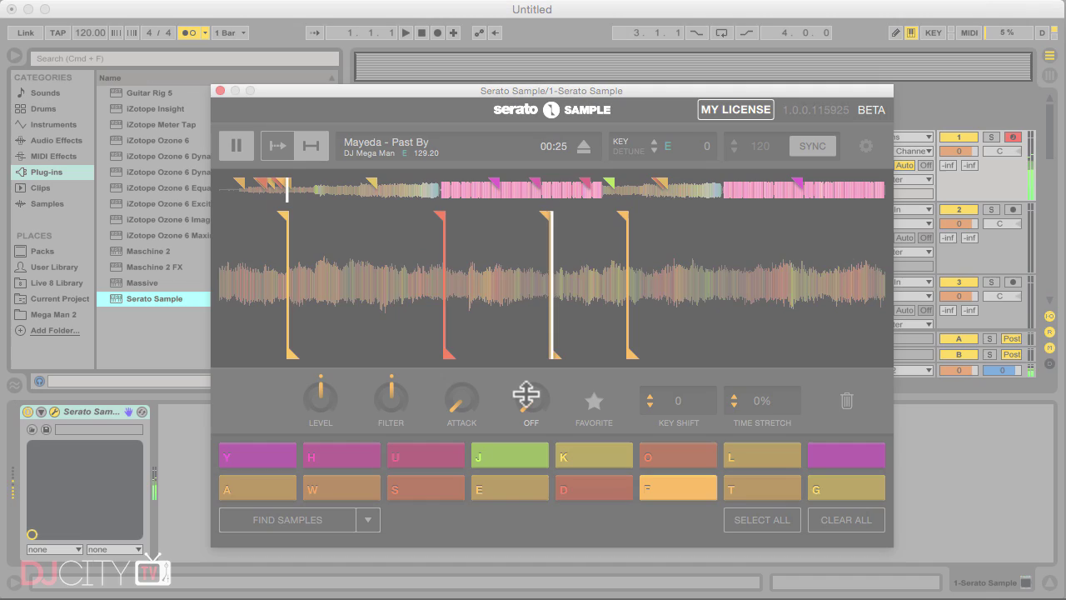